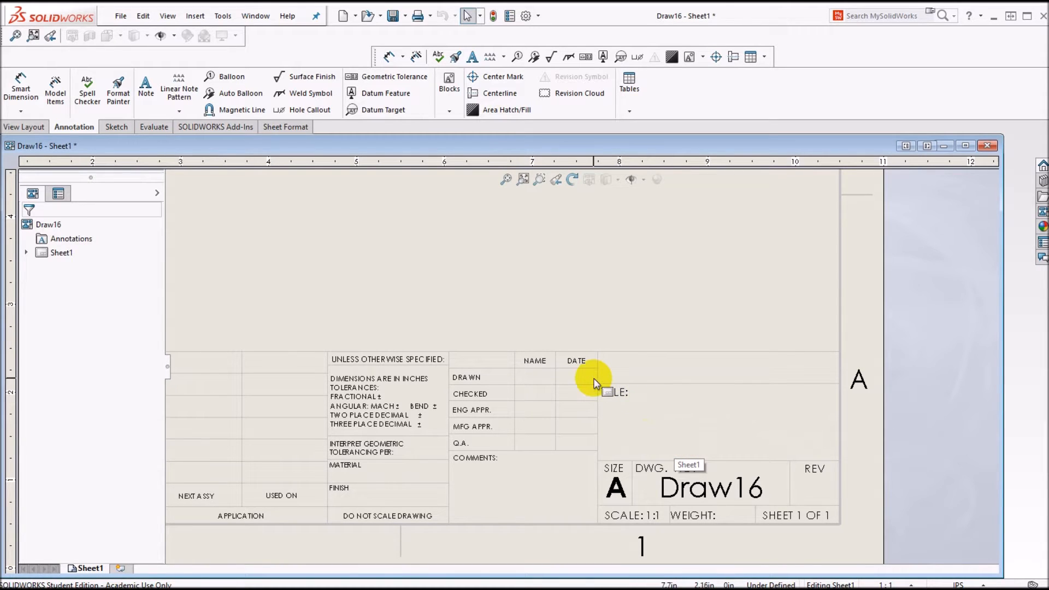
Step: Switch the Draw16 sheet into Edit Sheet Format mode
right_click(751, 296)
click(815, 404)
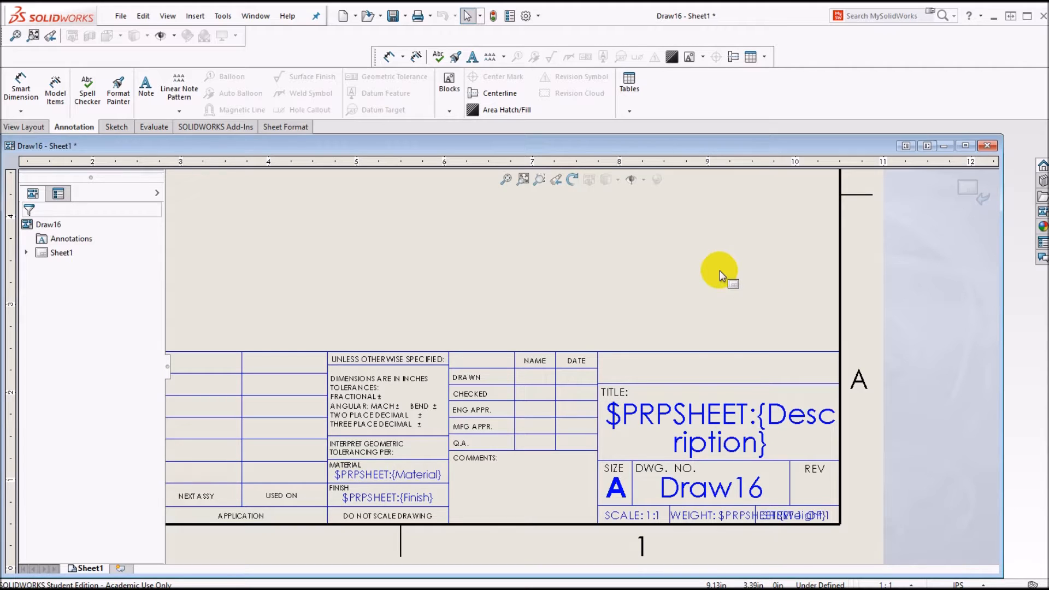
Step: Add a note reading 'UNC Asheville' in the title block's top cell
click(146, 84)
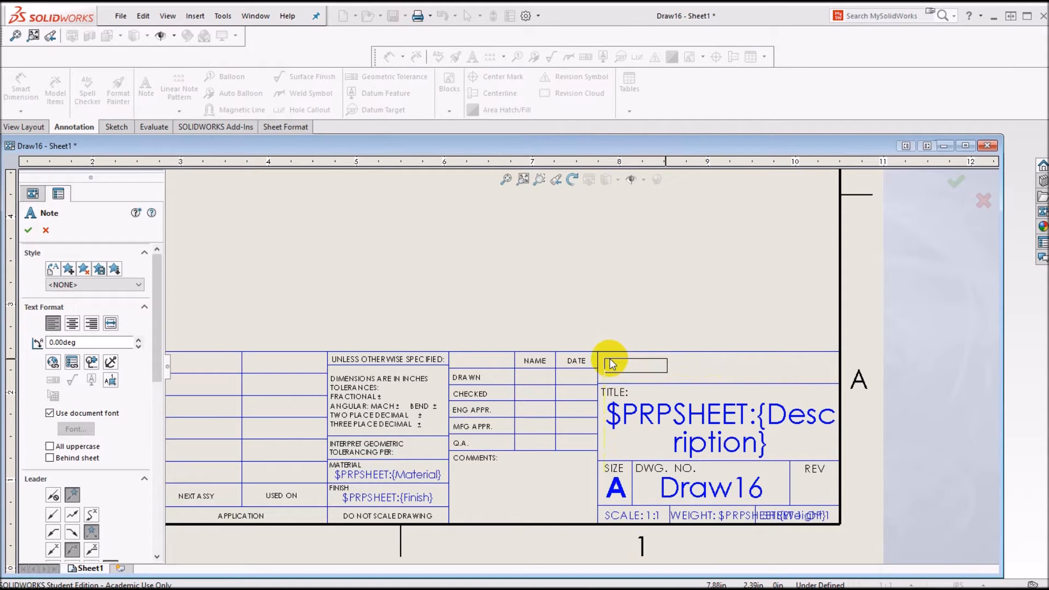
click(610, 358)
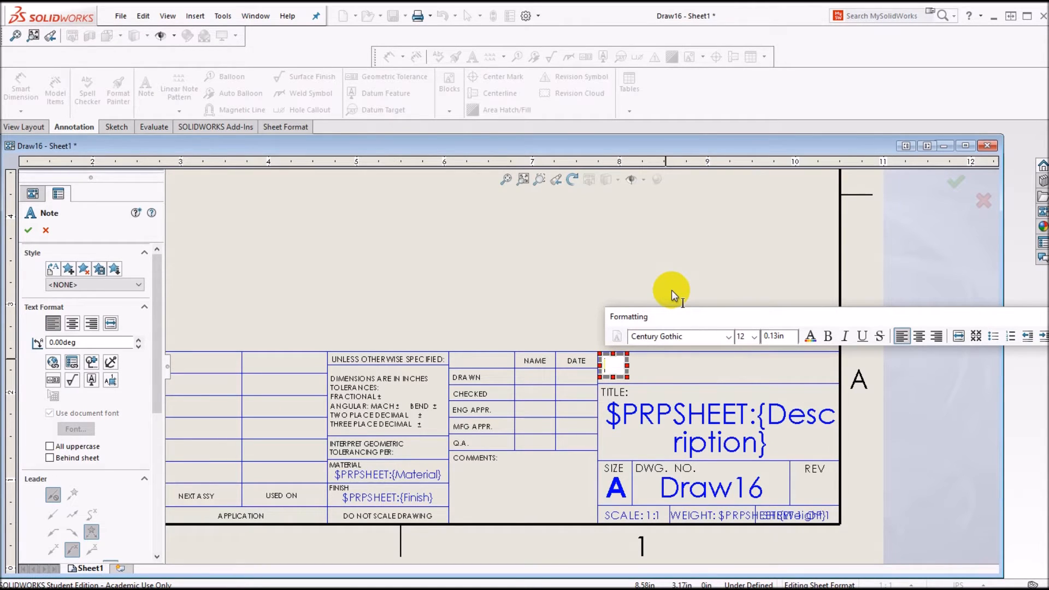
text(UNC)
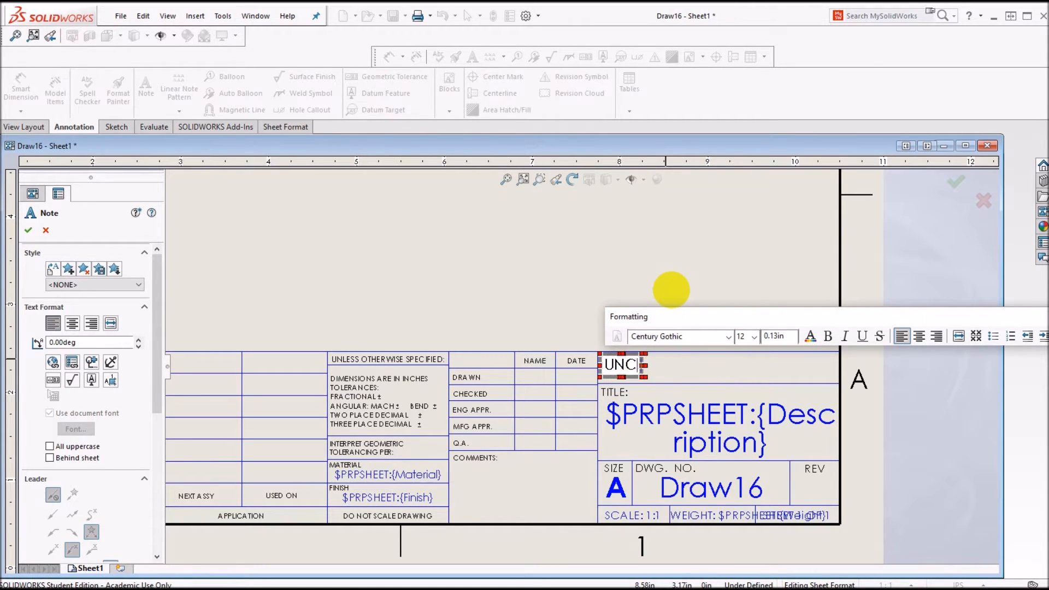
text( Asheveill)
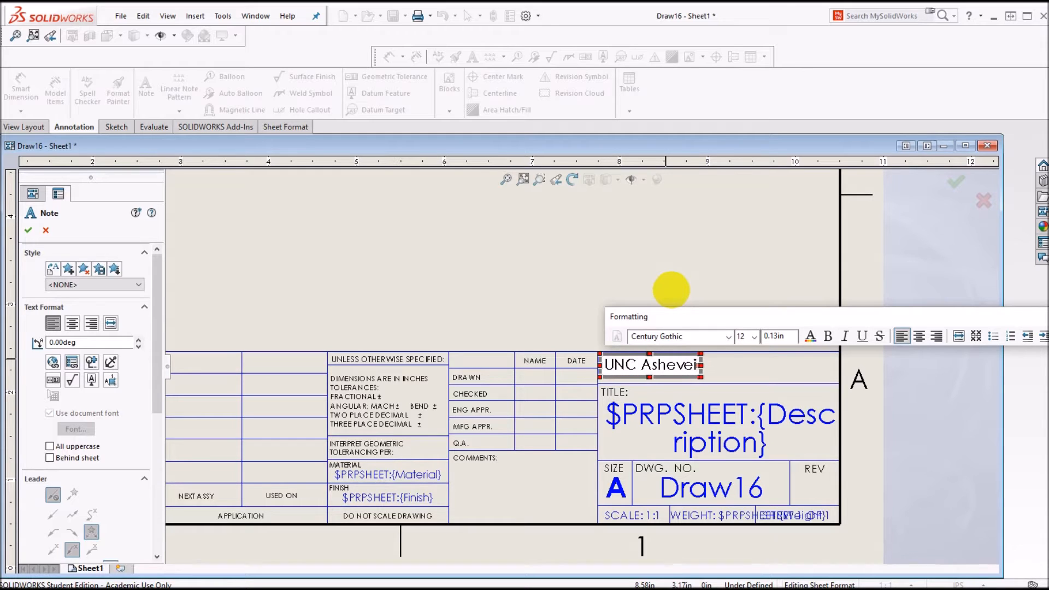
key(BackSpace)
key(BackSpace)
key(BackSpace)
key(BackSpace)
text(ille)
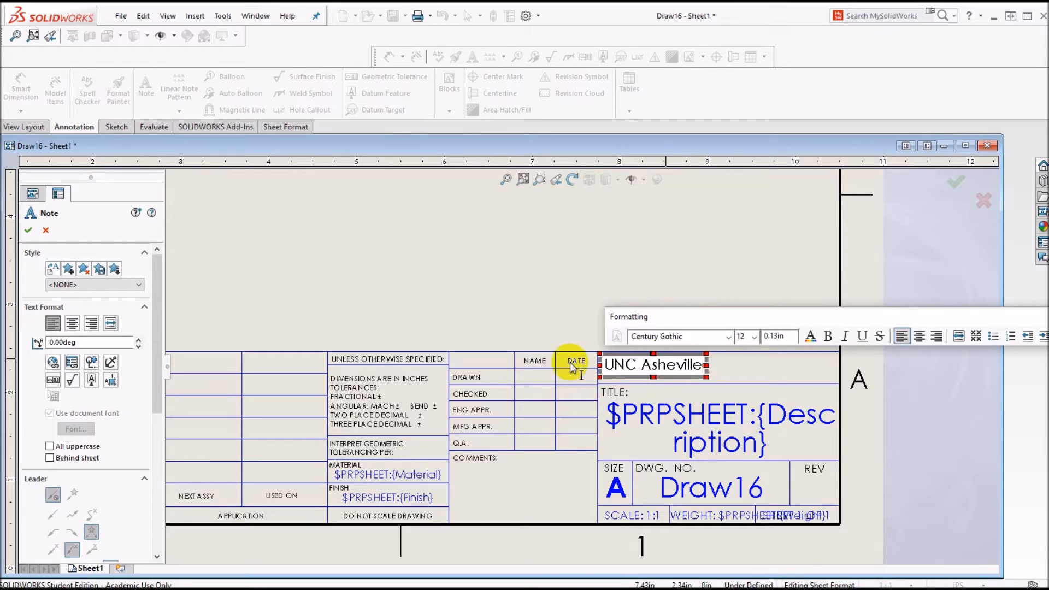
Step: Make 'UNC Asheville' bold at 18 point and centre it in the cell
drag(603, 365, 727, 365)
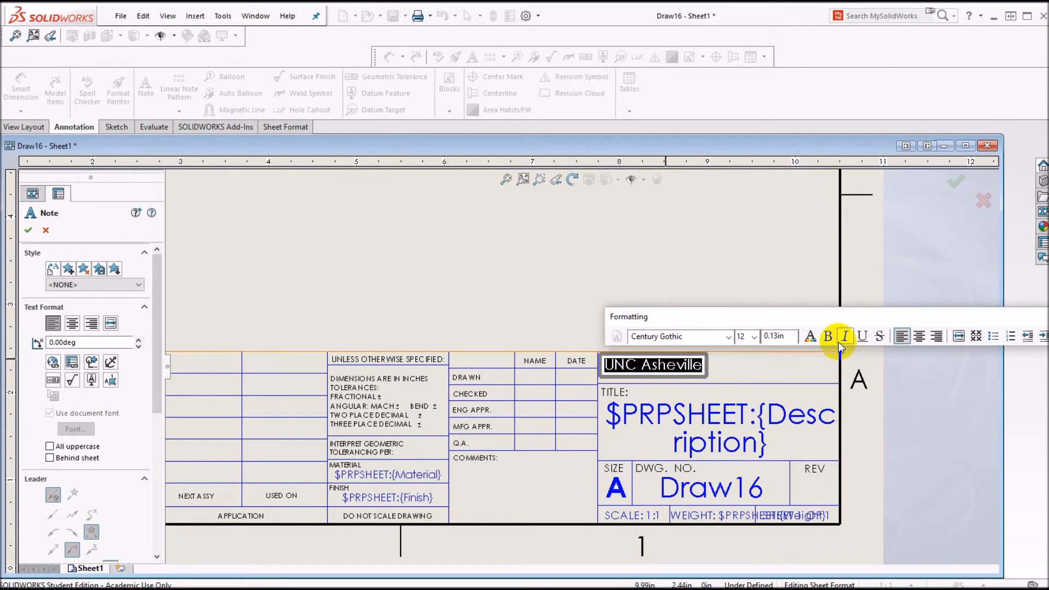
click(829, 337)
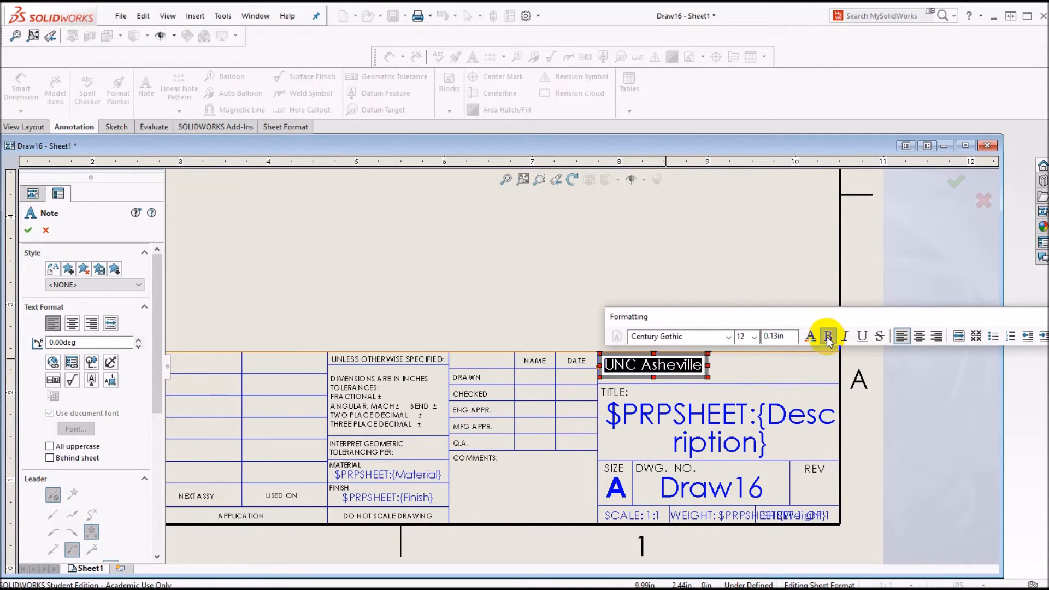
click(754, 336)
click(741, 417)
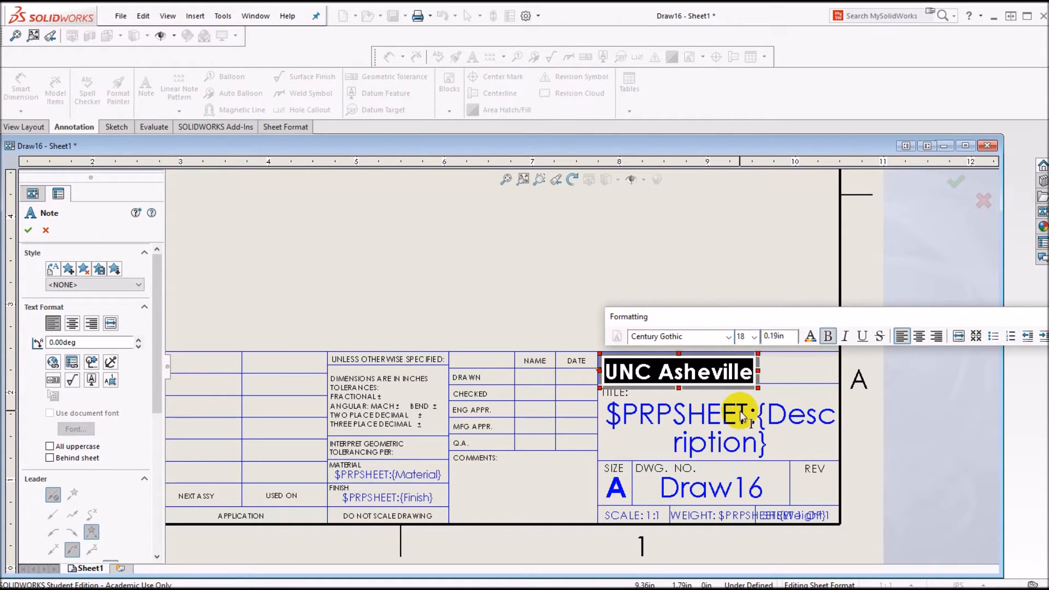
click(428, 370)
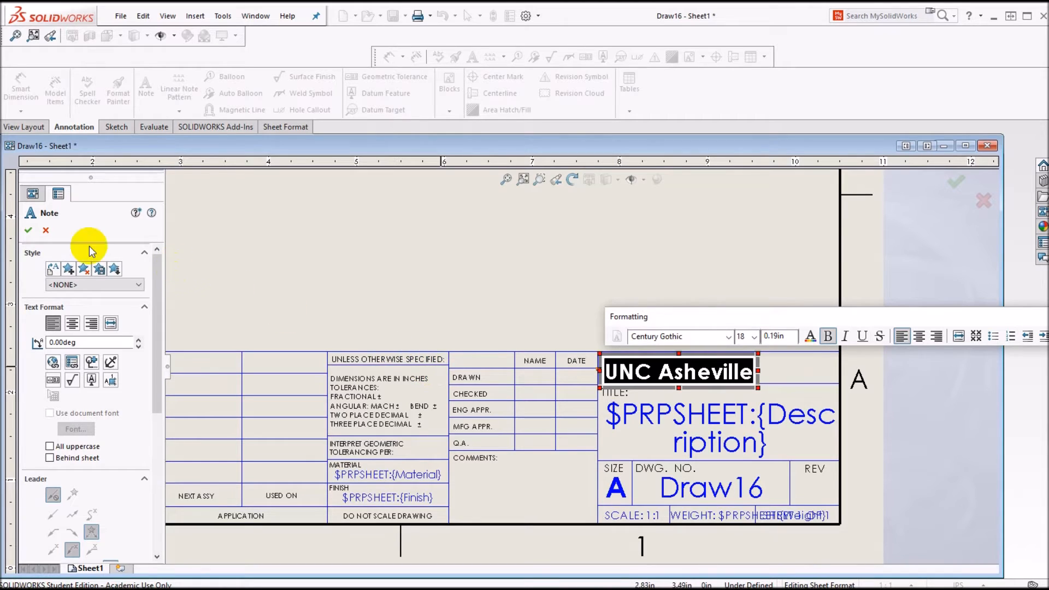
click(29, 232)
drag(668, 368, 698, 365)
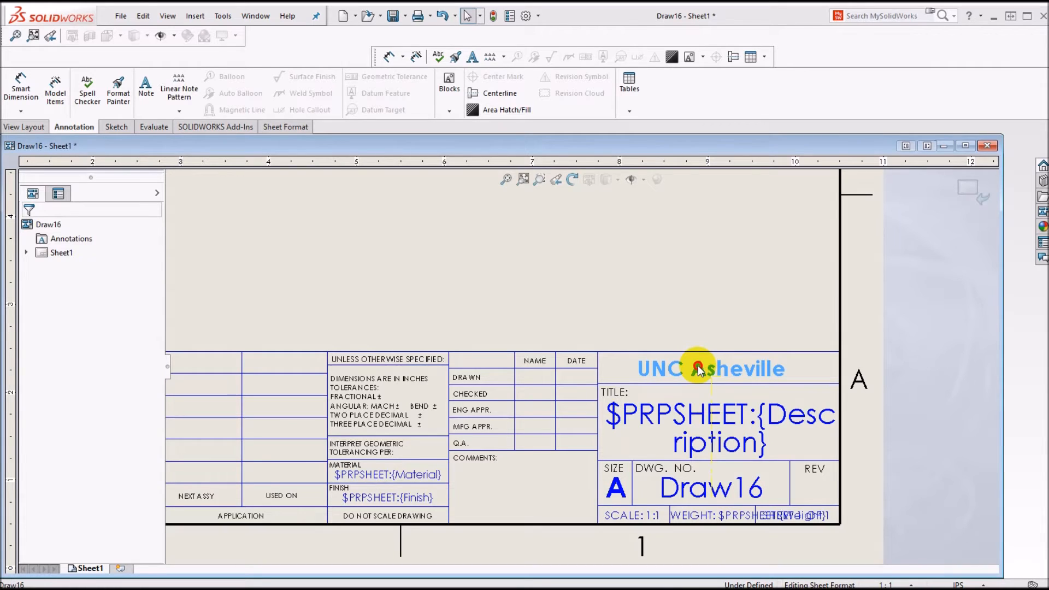
drag(698, 370, 699, 370)
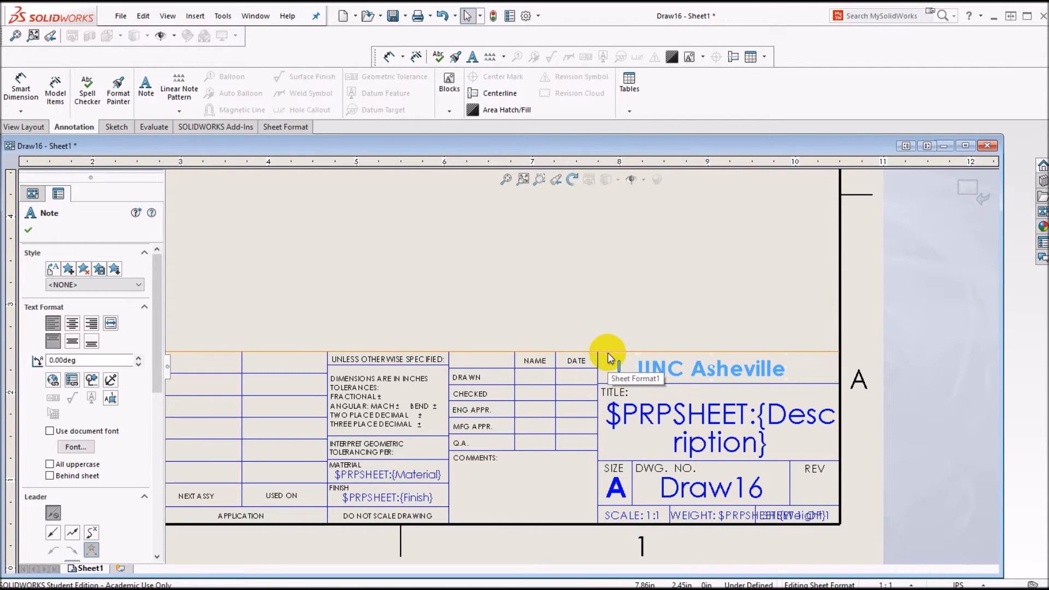
Step: Fill the Comments cell with the student's name, JEM-123 and Section 6L0 on three lines
click(144, 87)
click(457, 472)
key(Return)
text(JEM)
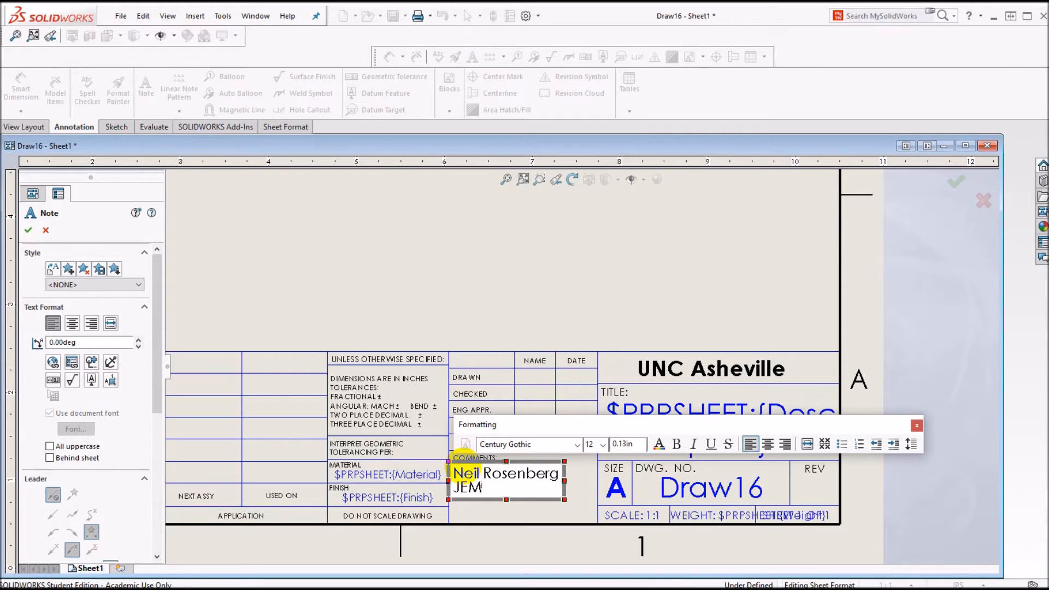
text(-123)
key(Return)
text(SEc)
key(BackSpace)
key(BackSpace)
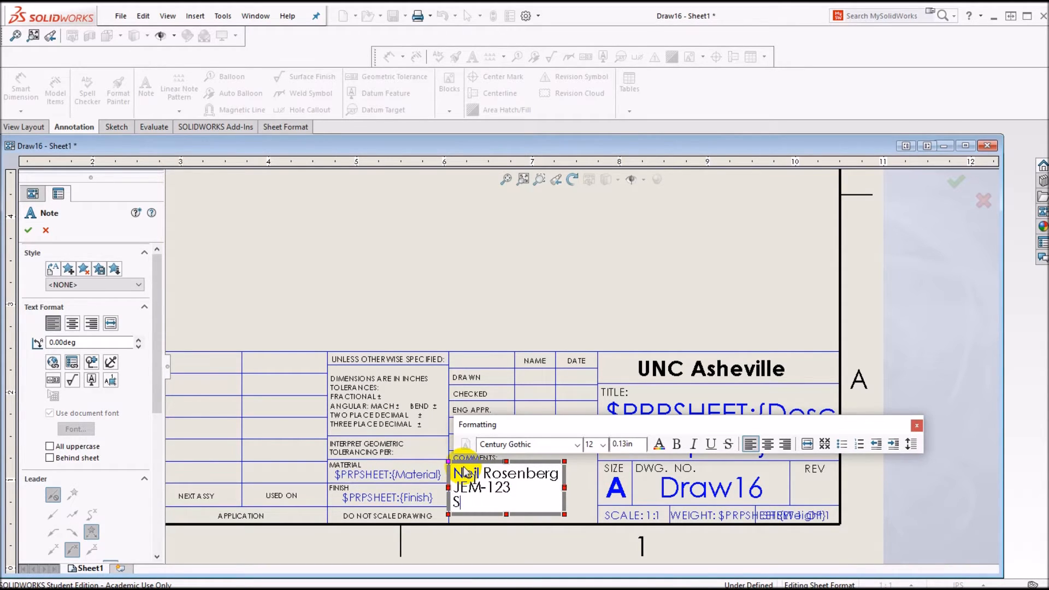
text(ection 6L0)
click(28, 230)
drag(488, 471, 509, 470)
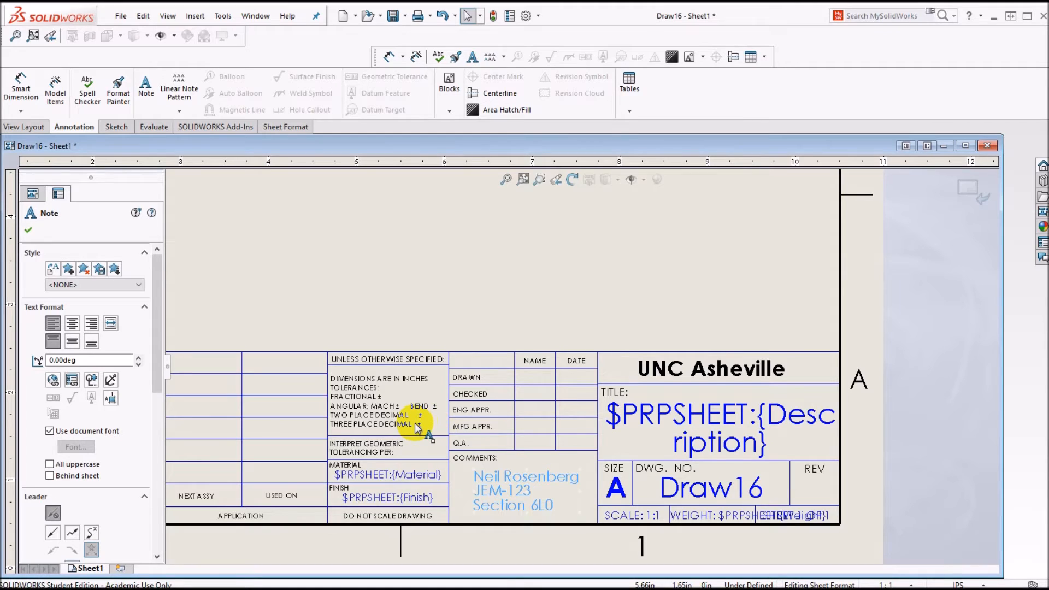
Step: Add a leaderless 8-point '.01' note after TWO PLACE DECIMAL ±
scroll(418, 428, down, 2)
scroll(438, 406, up, 4)
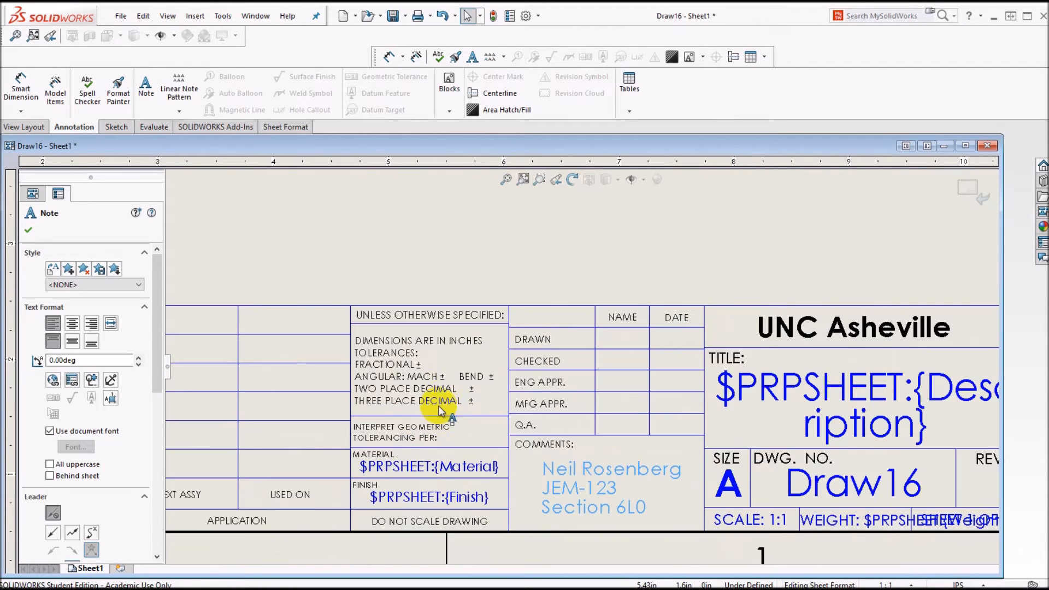
scroll(530, 355, up, 2)
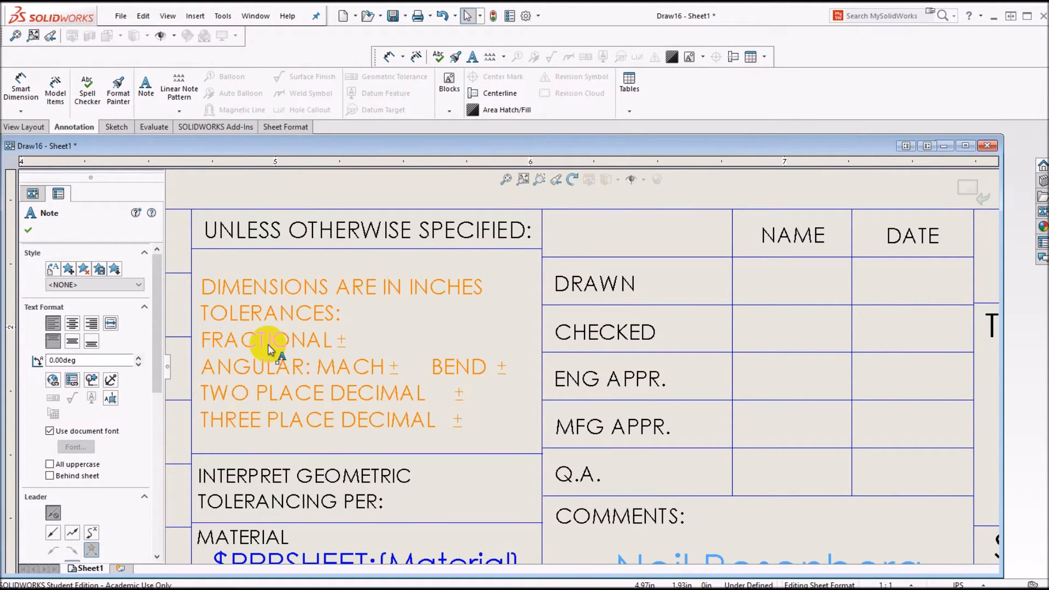
click(146, 87)
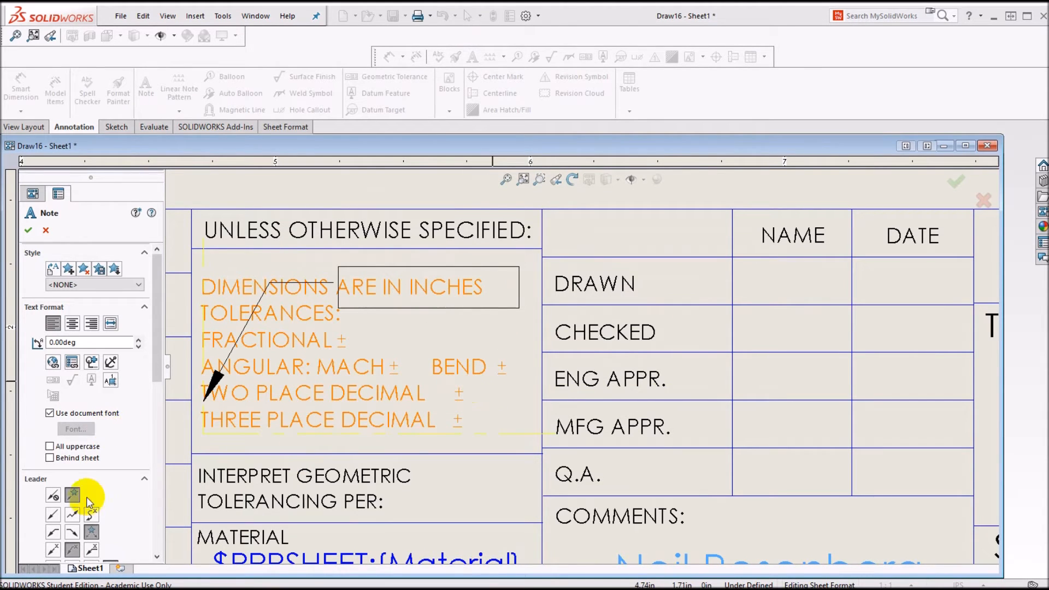
click(54, 495)
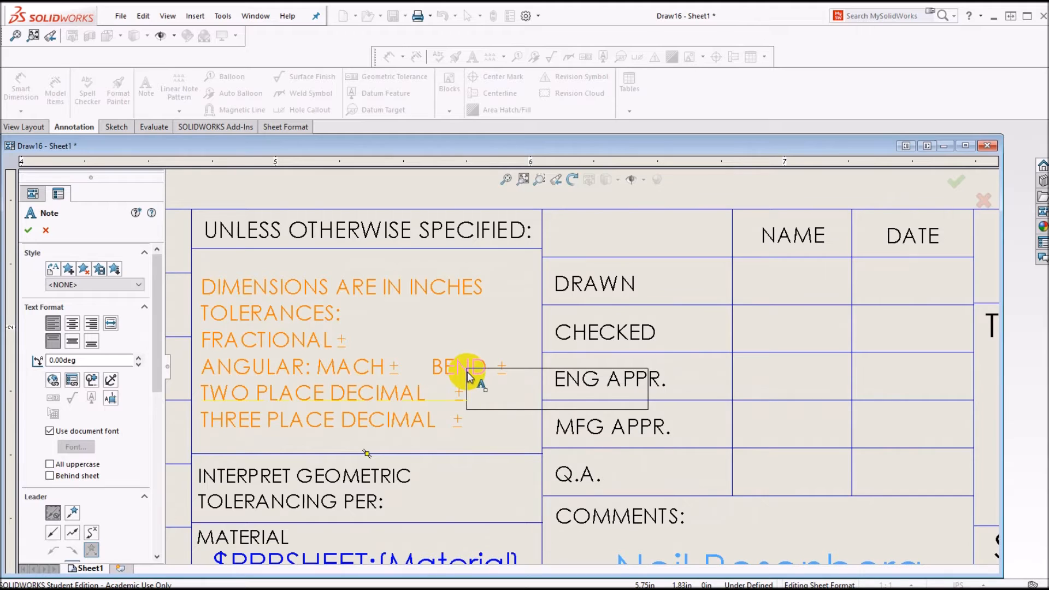
click(471, 377)
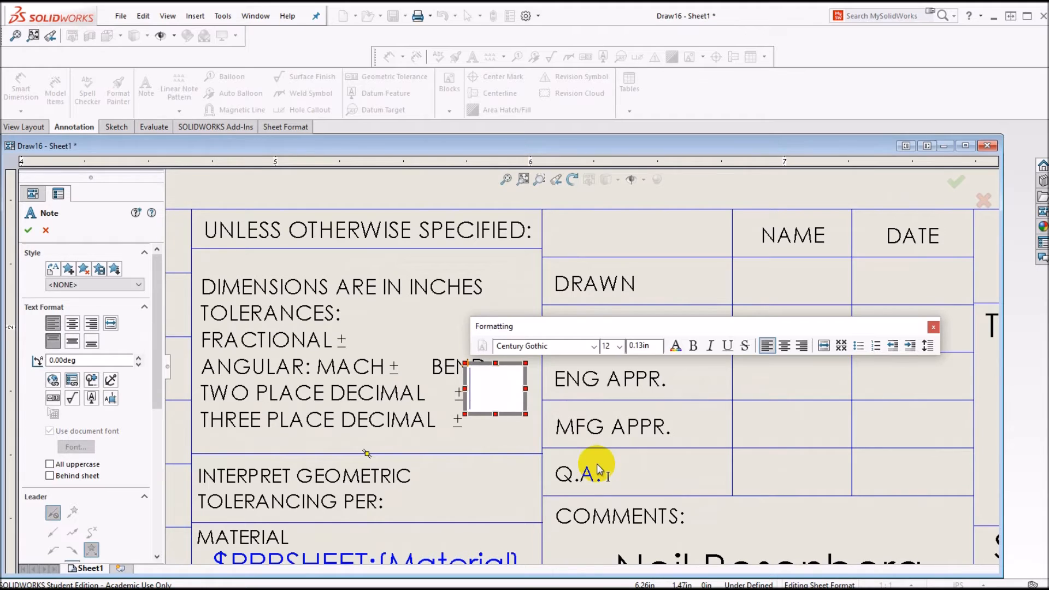
text(.01)
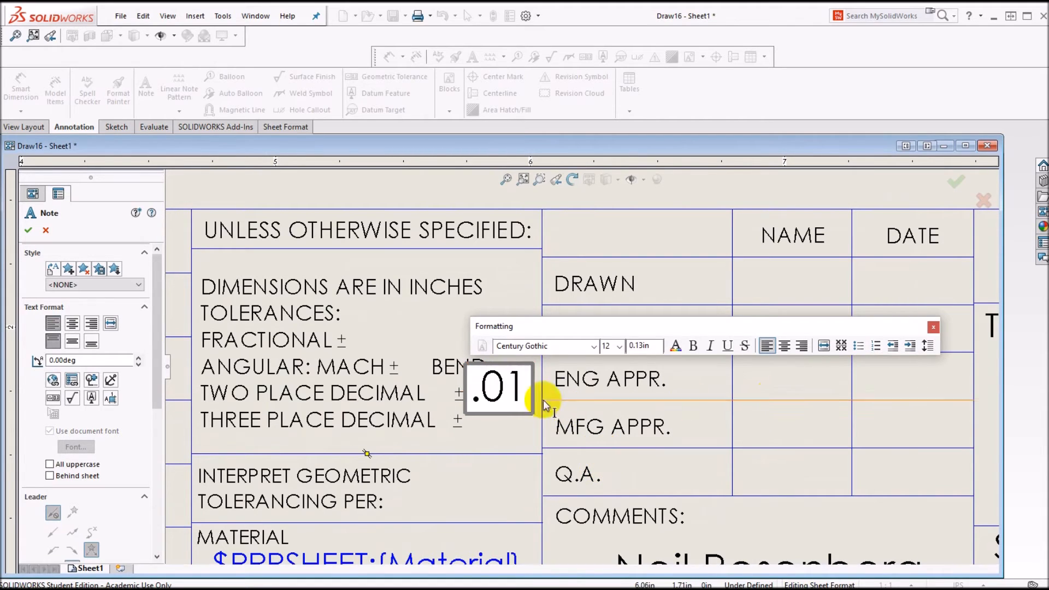
click(473, 396)
drag(473, 399, 533, 394)
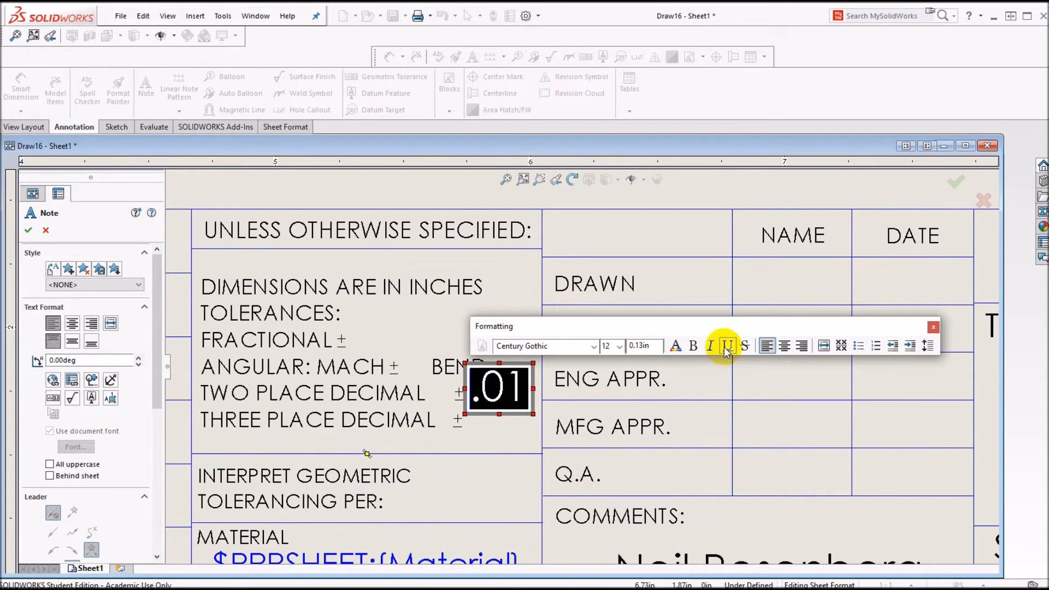
click(620, 347)
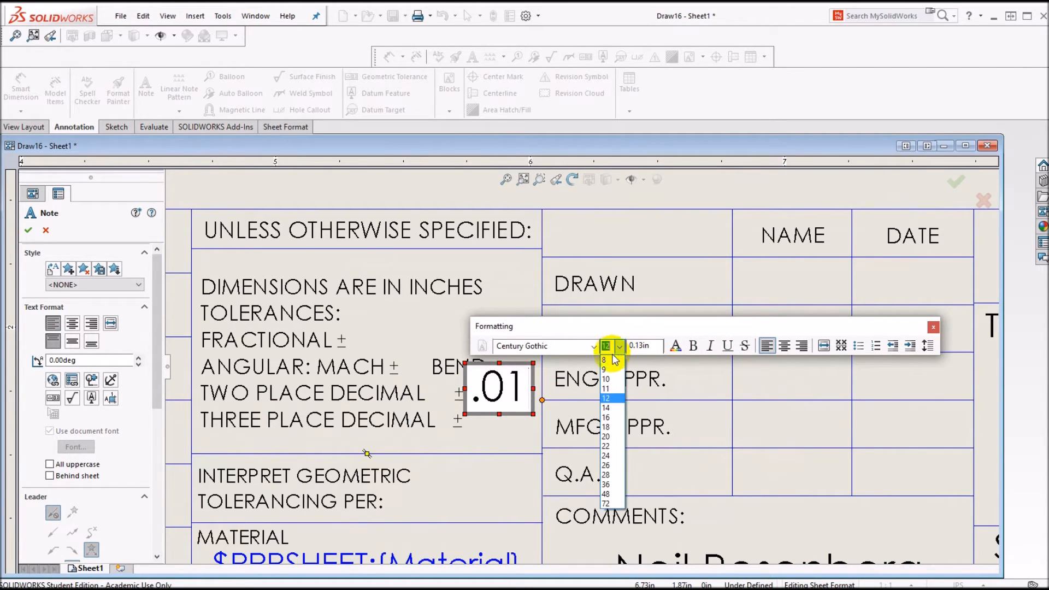
click(611, 363)
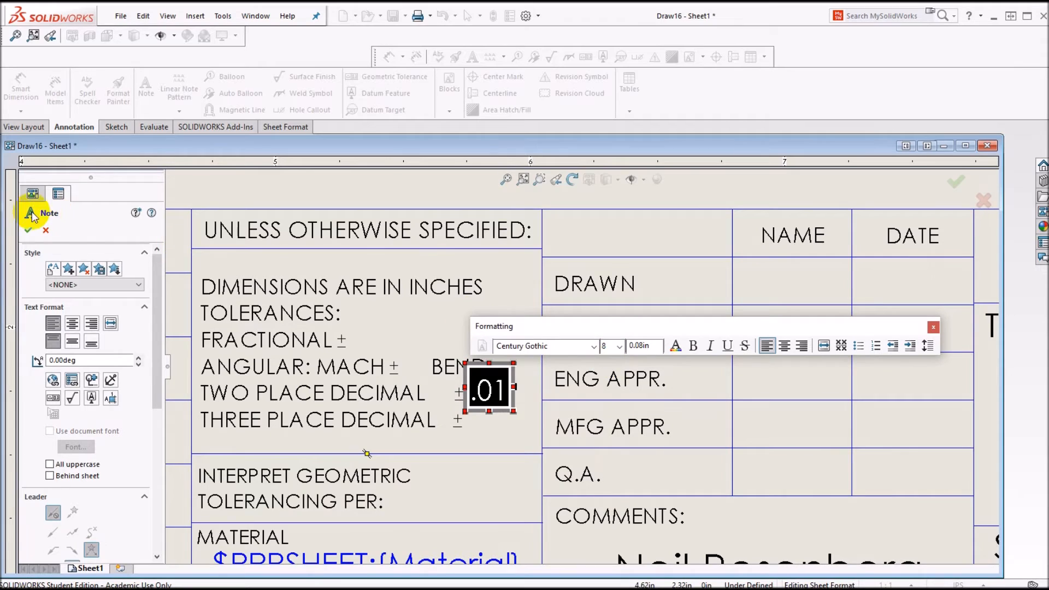
click(28, 231)
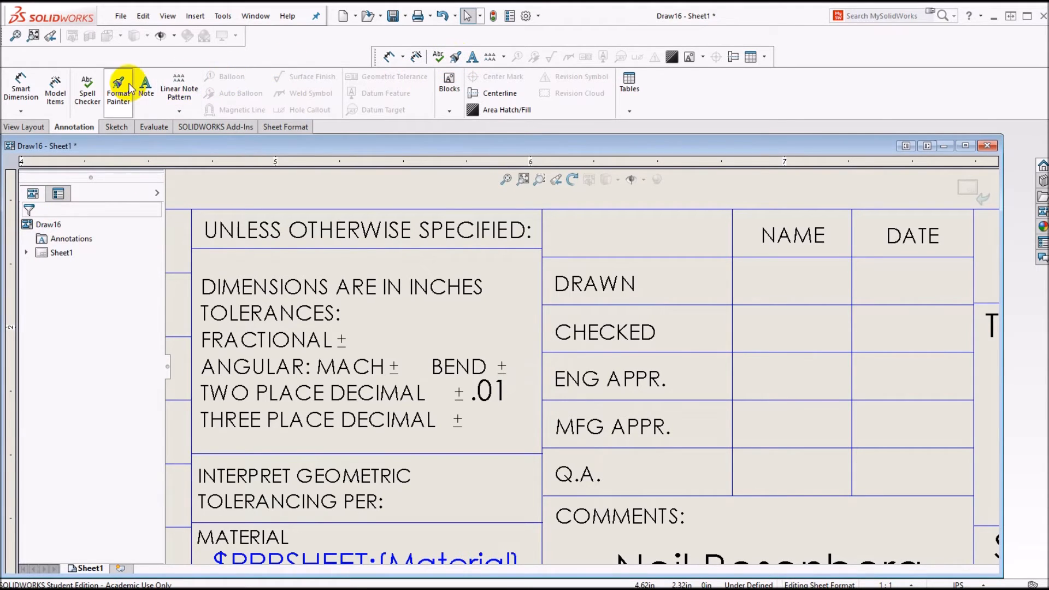
Step: Add a leaderless 8-point '.005' note after THREE PLACE DECIMAL ±
click(156, 95)
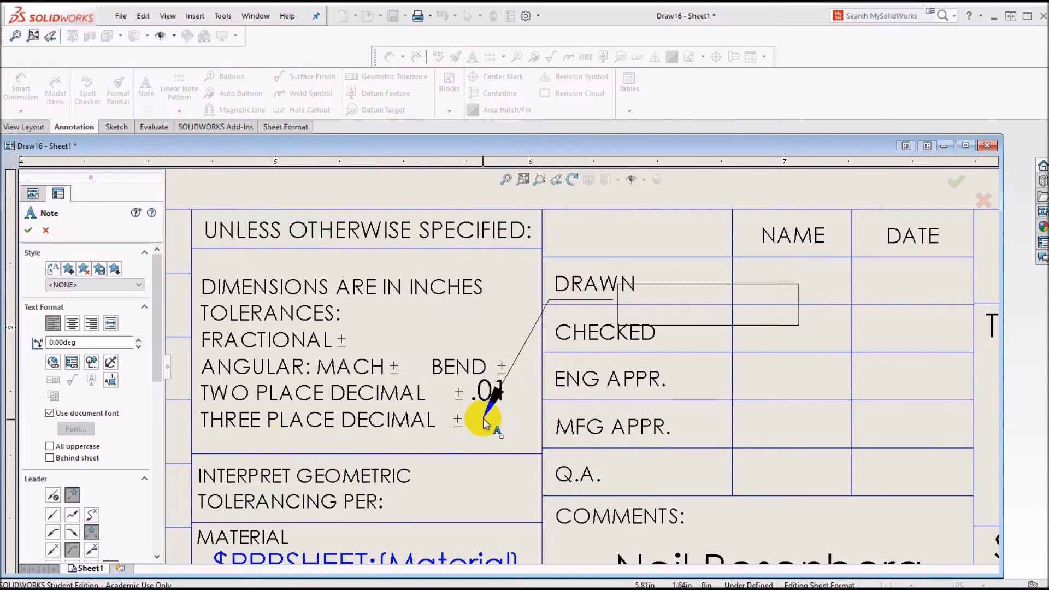
click(55, 494)
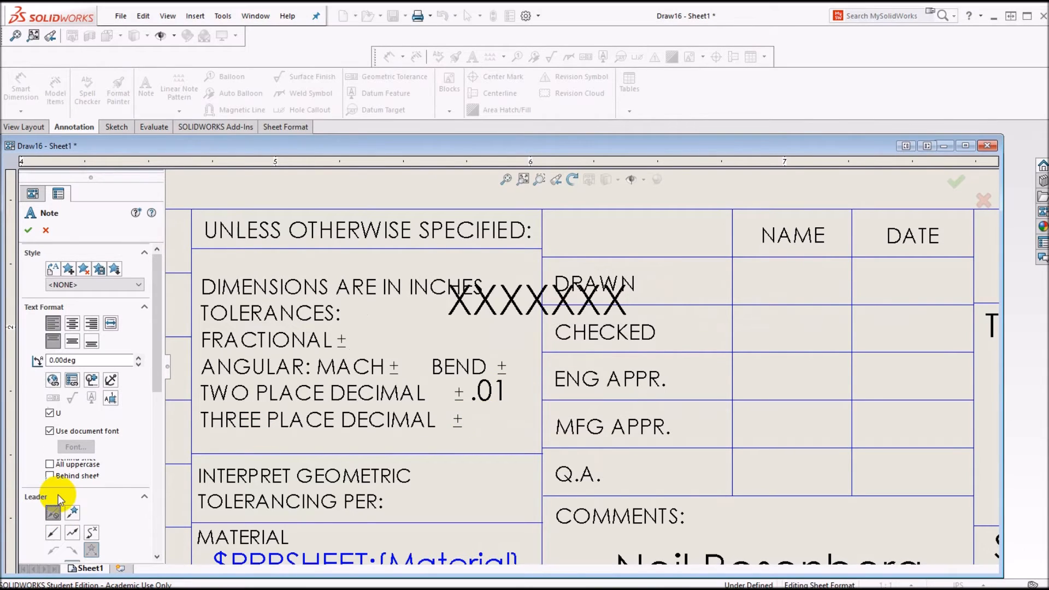
click(472, 408)
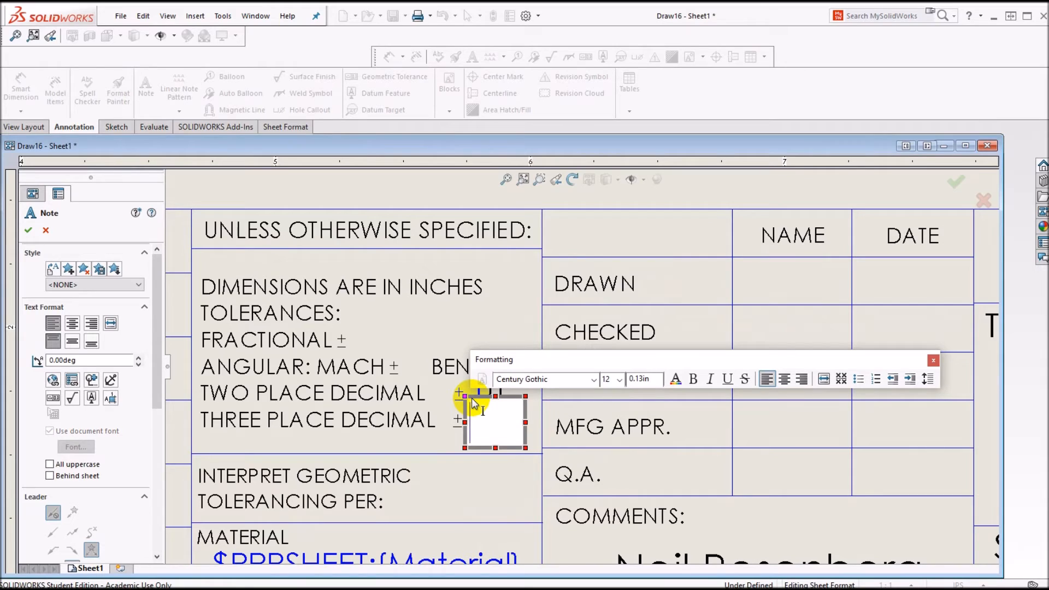
text(.005)
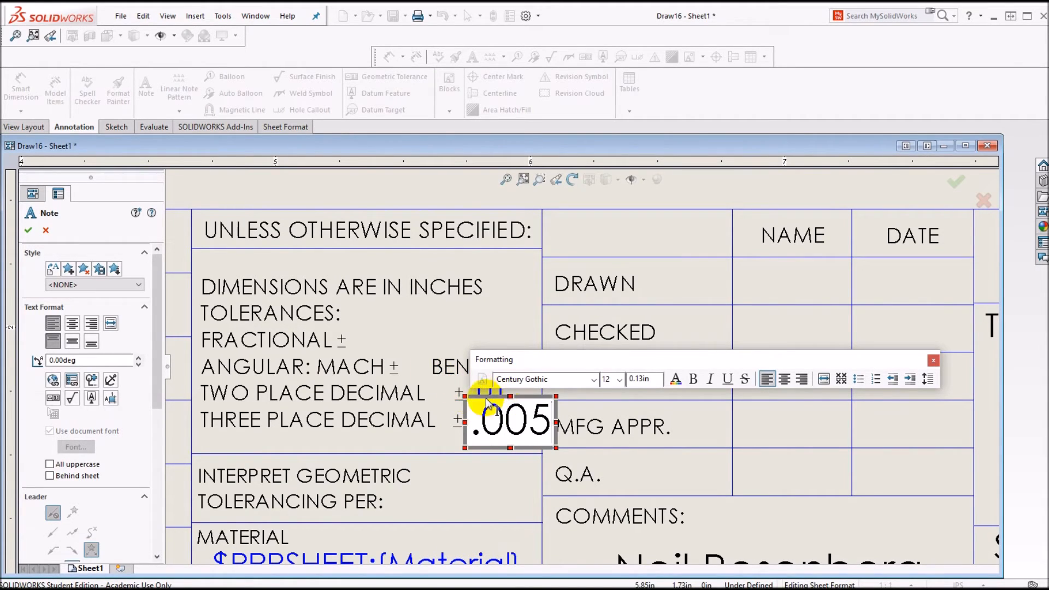
click(471, 419)
drag(471, 422, 551, 421)
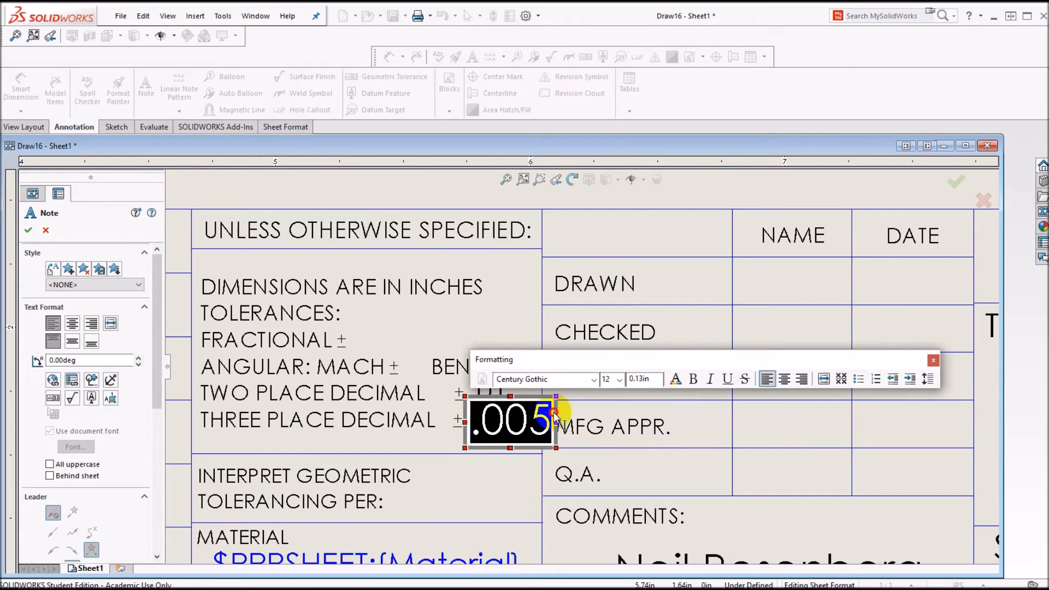
click(618, 380)
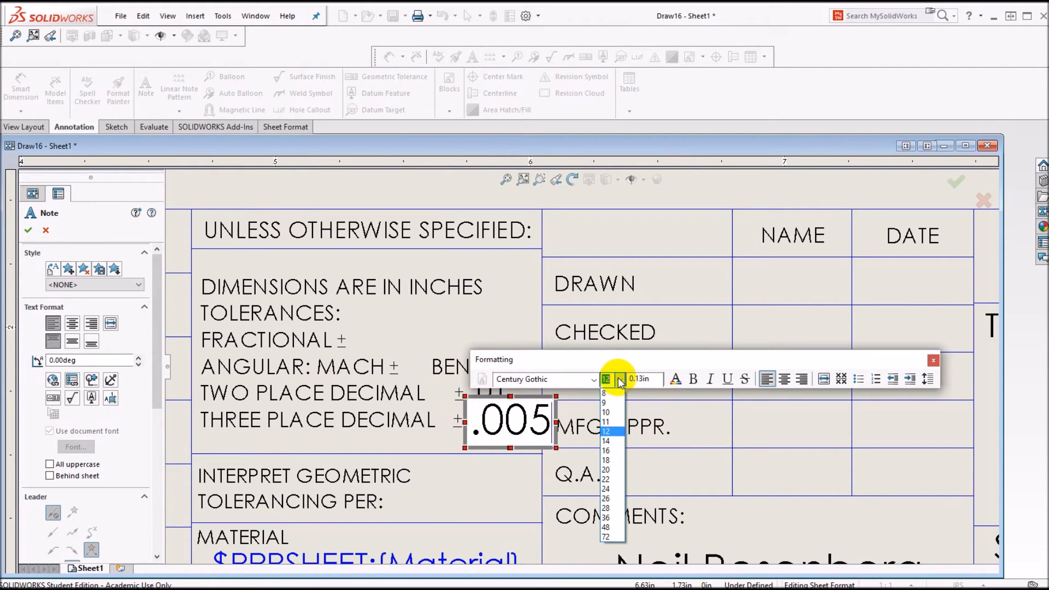
click(606, 394)
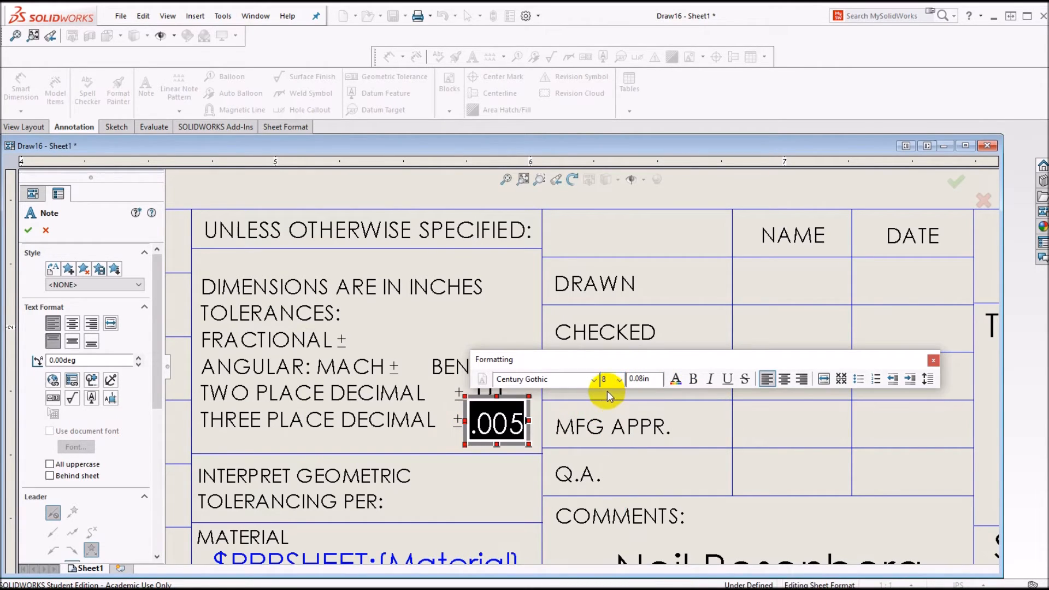
click(29, 230)
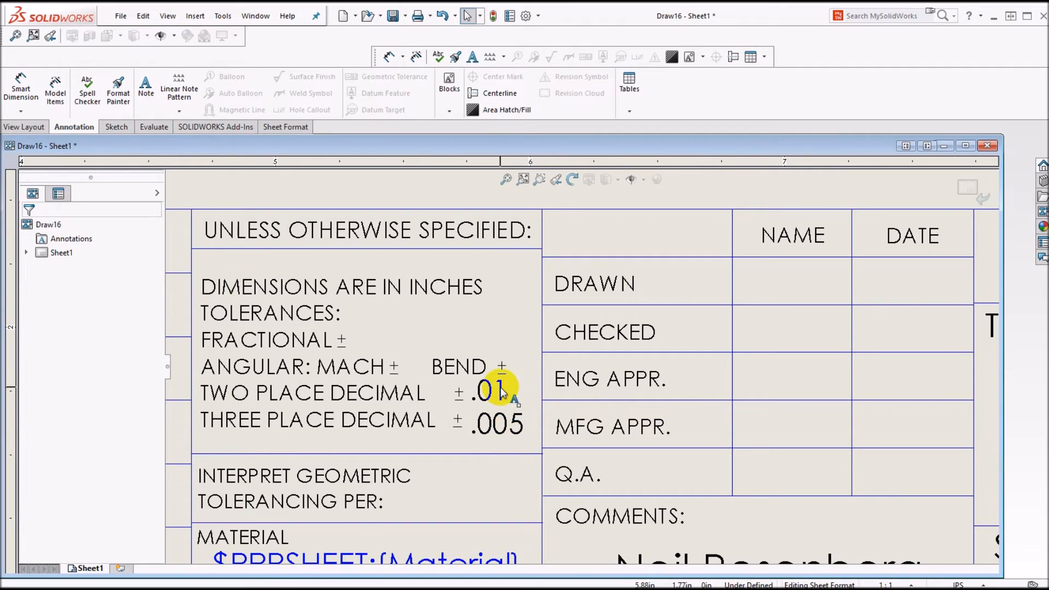
Step: Nudge .005 slightly left and .01 slightly right to align with their ± signs
click(526, 422)
drag(526, 423, 517, 422)
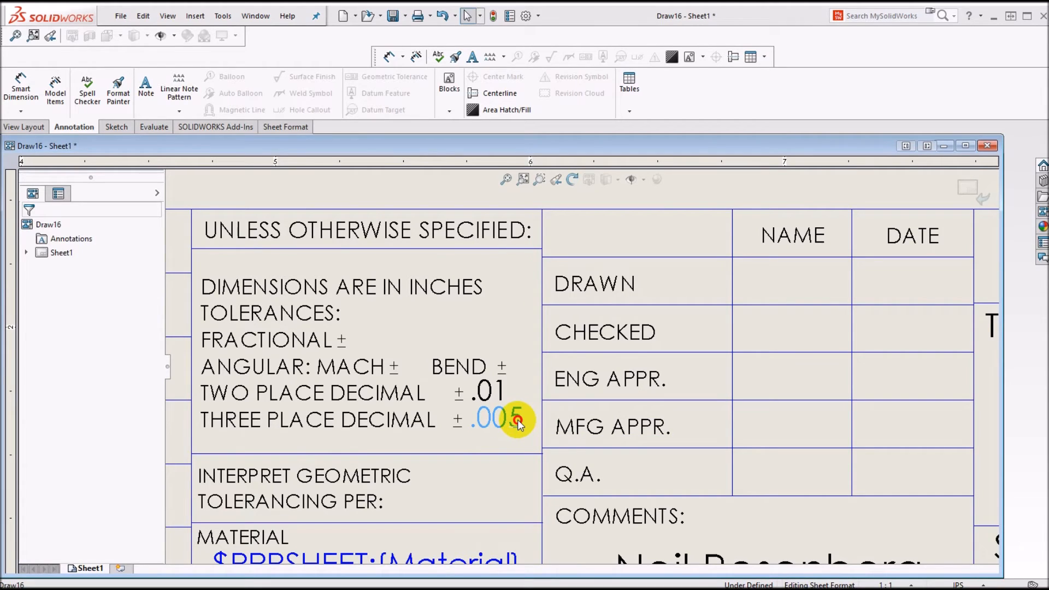
click(517, 422)
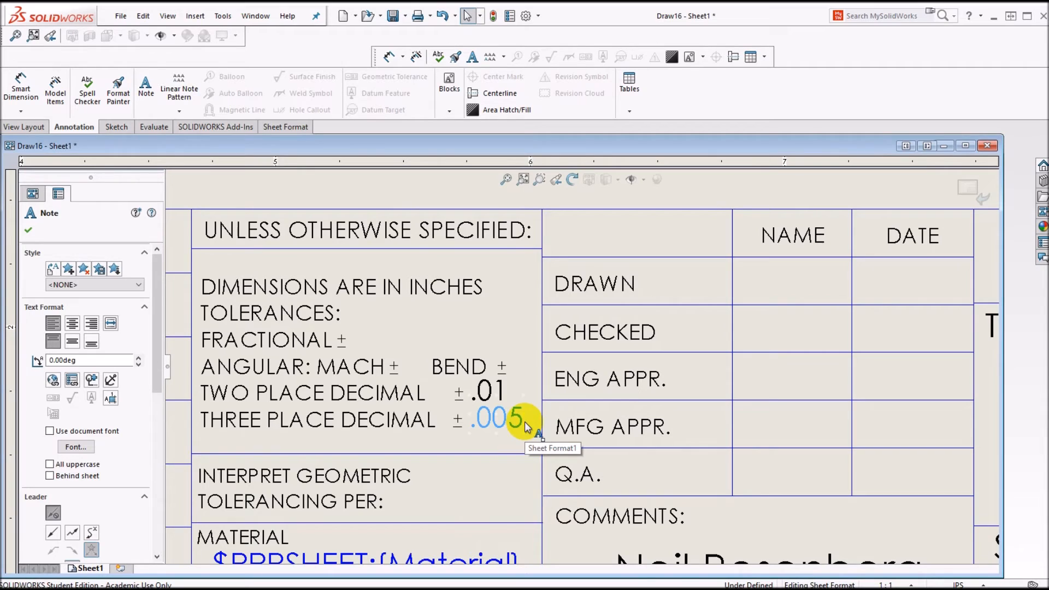
right_click(502, 394)
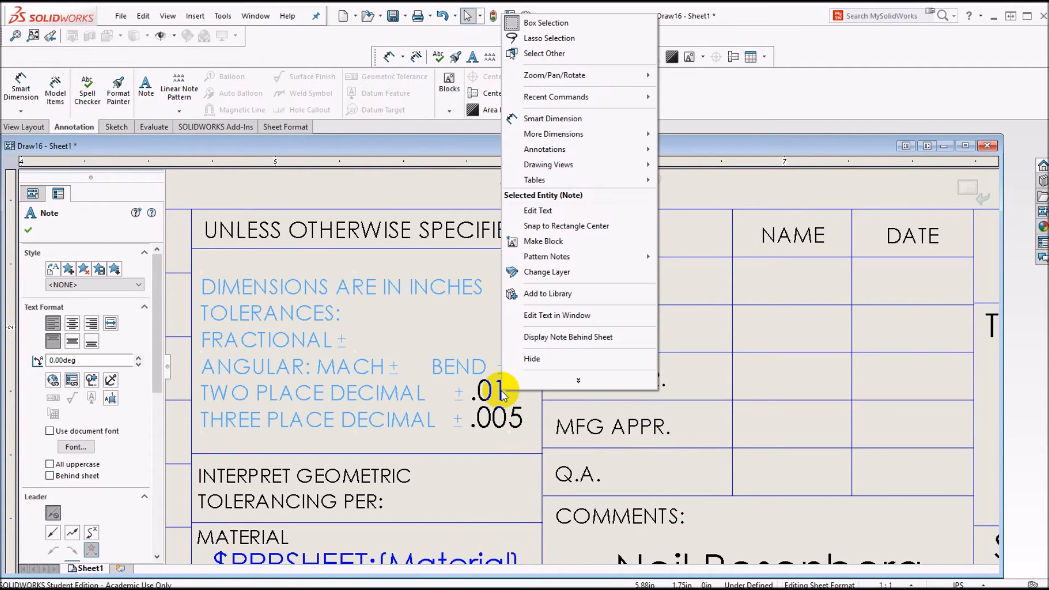
click(543, 53)
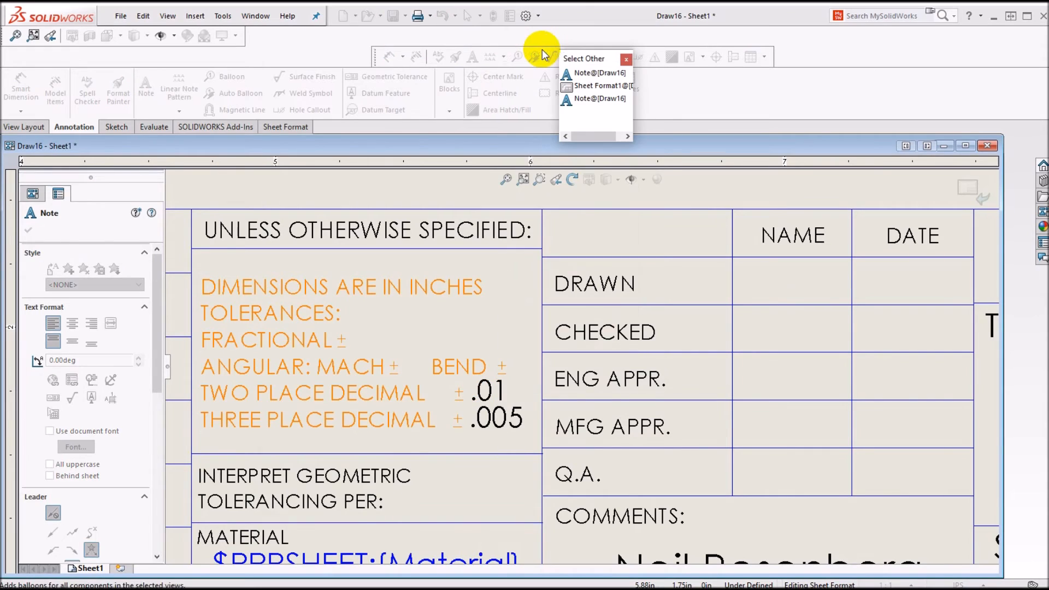
click(594, 75)
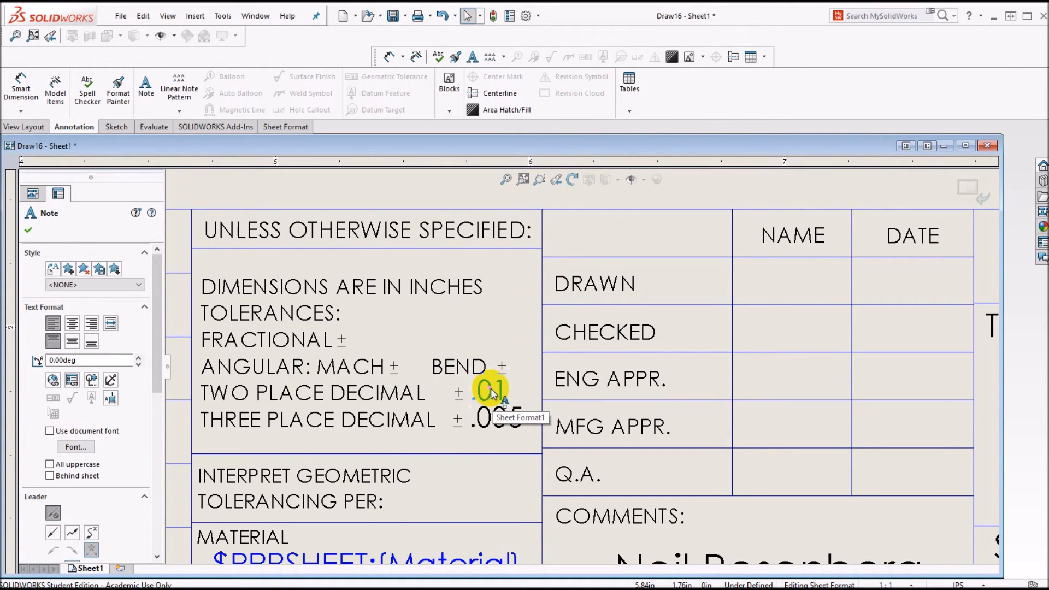
mouse_move(490, 389)
mouse_down()
mouse_move(500, 390)
mouse_move(488, 391)
mouse_up()
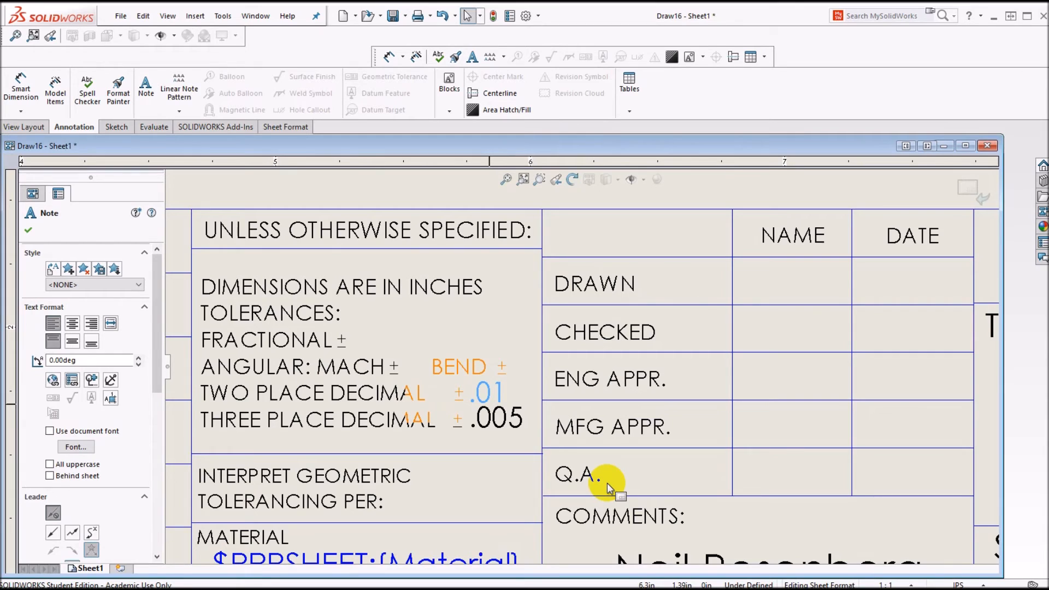
Step: Close the note, zoom to fit the sheet, and return to Edit Sheet mode
click(30, 231)
key(f)
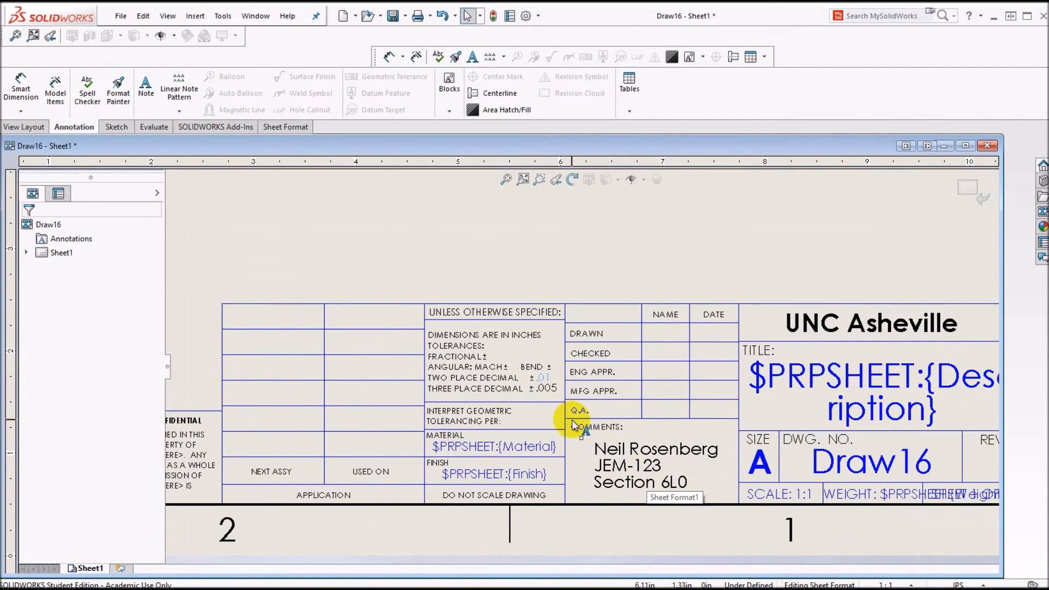
key(z)
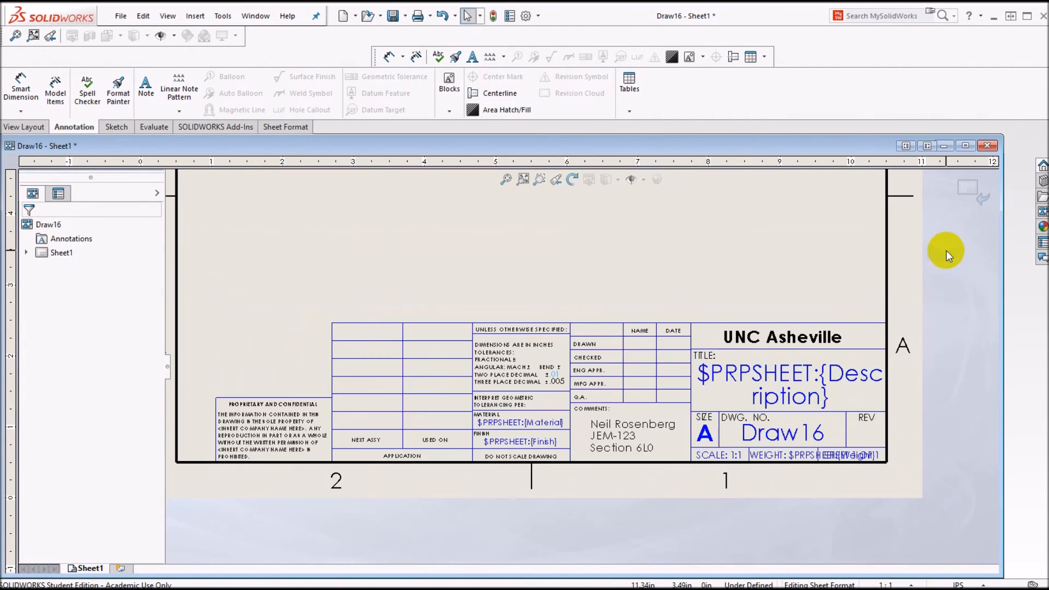
right_click(806, 267)
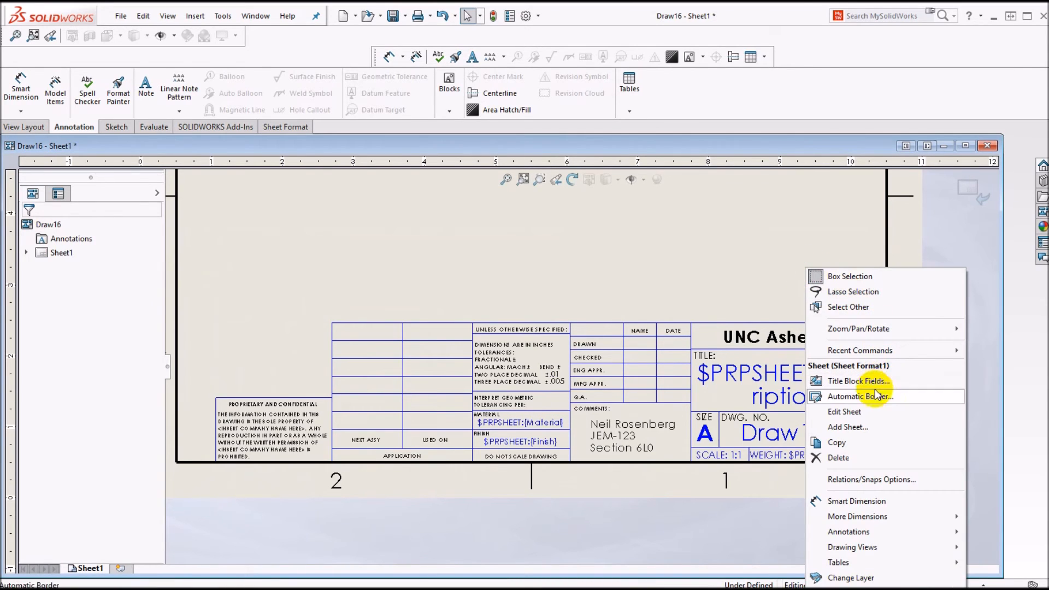
click(871, 411)
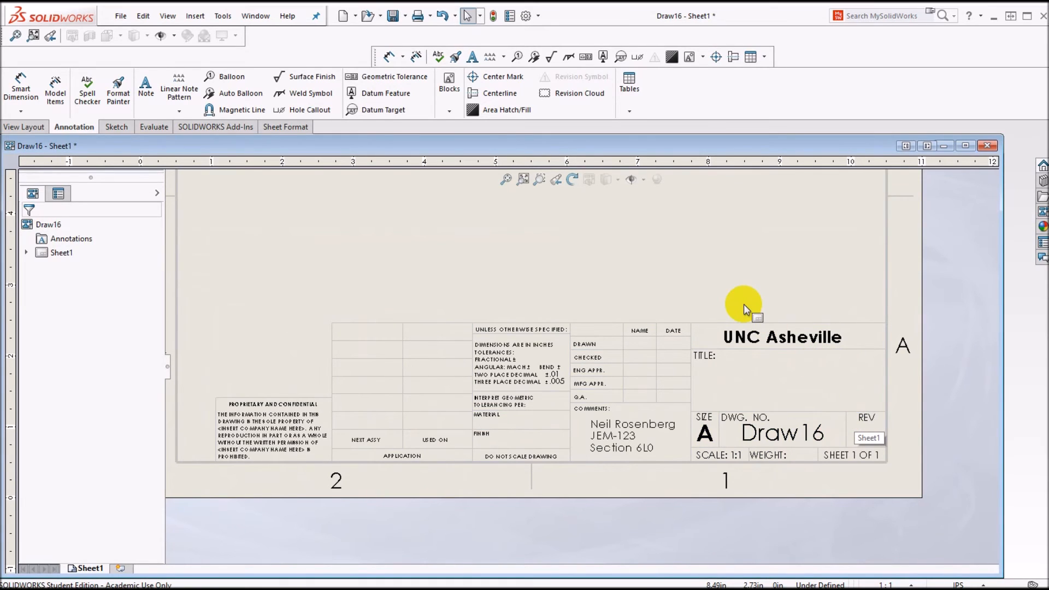
Step: Save the sheet format as a-Landscape JEM123.slddrt in the sheetformat folder
click(119, 17)
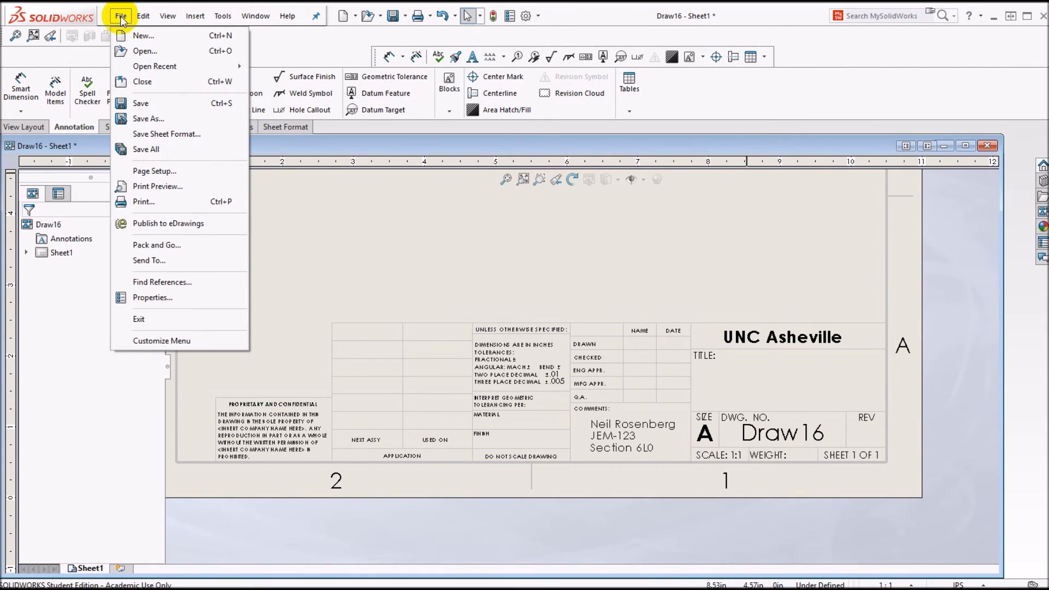
click(153, 135)
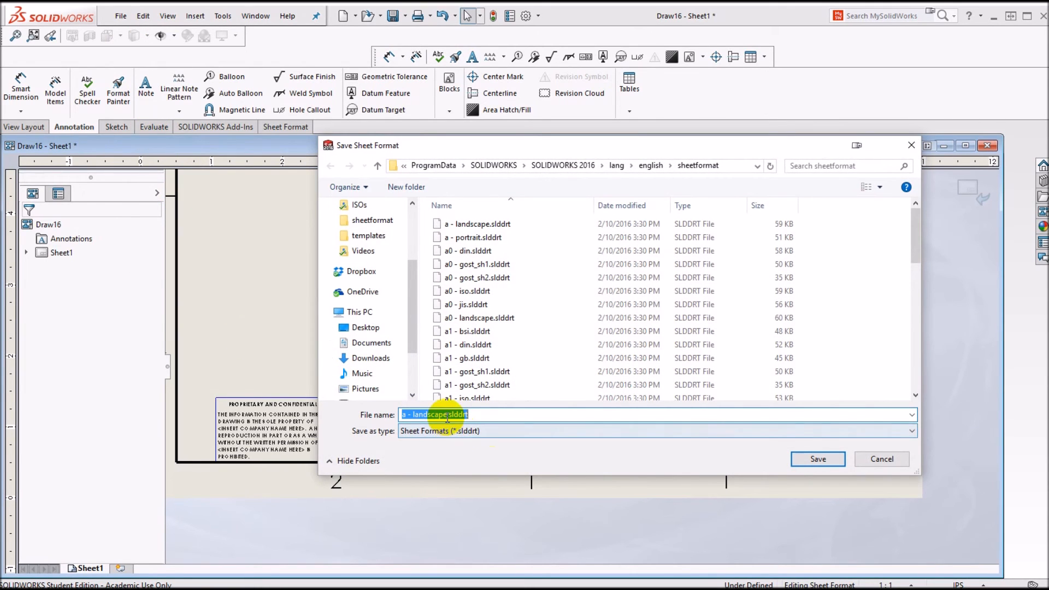
drag(446, 413, 333, 391)
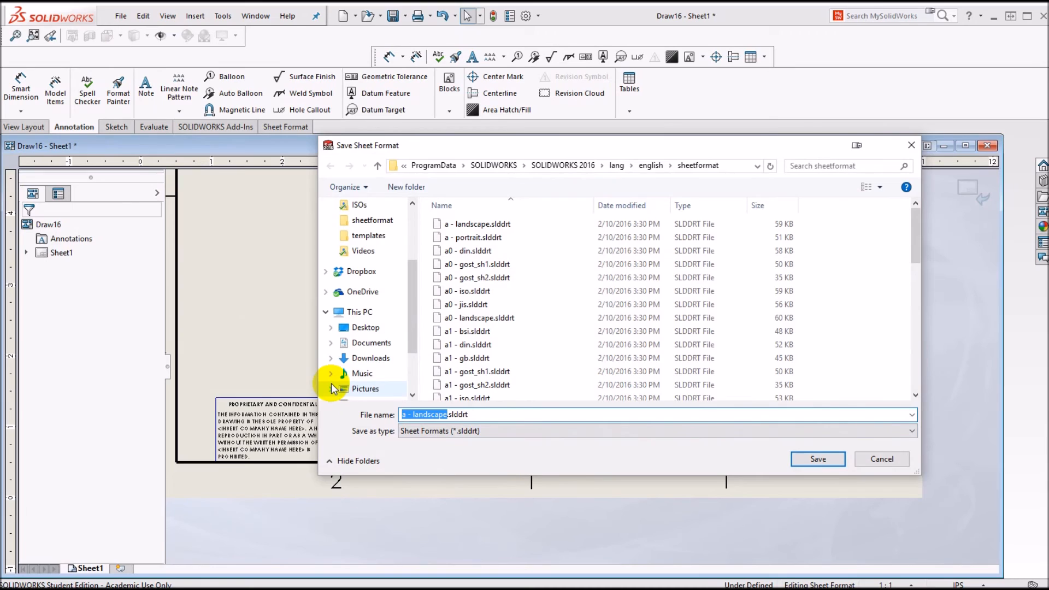
text(a)
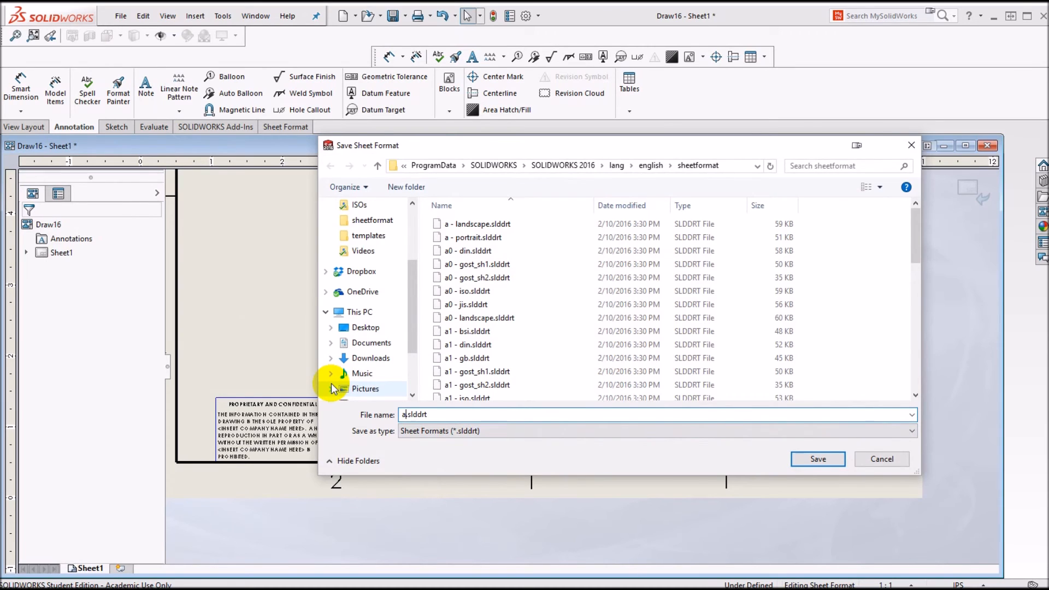
text(-Landscape JEM123)
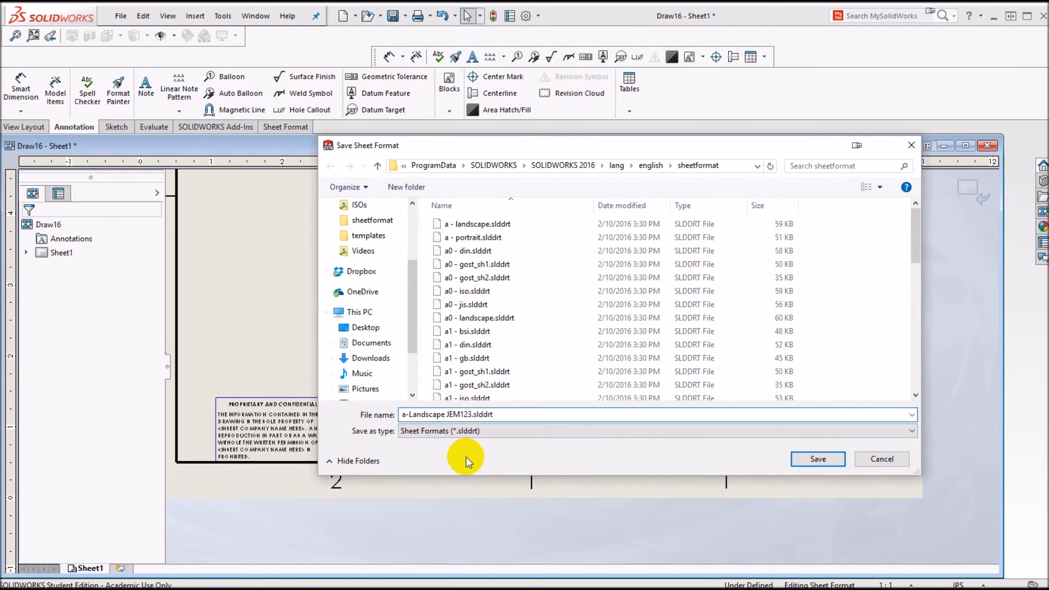
click(825, 462)
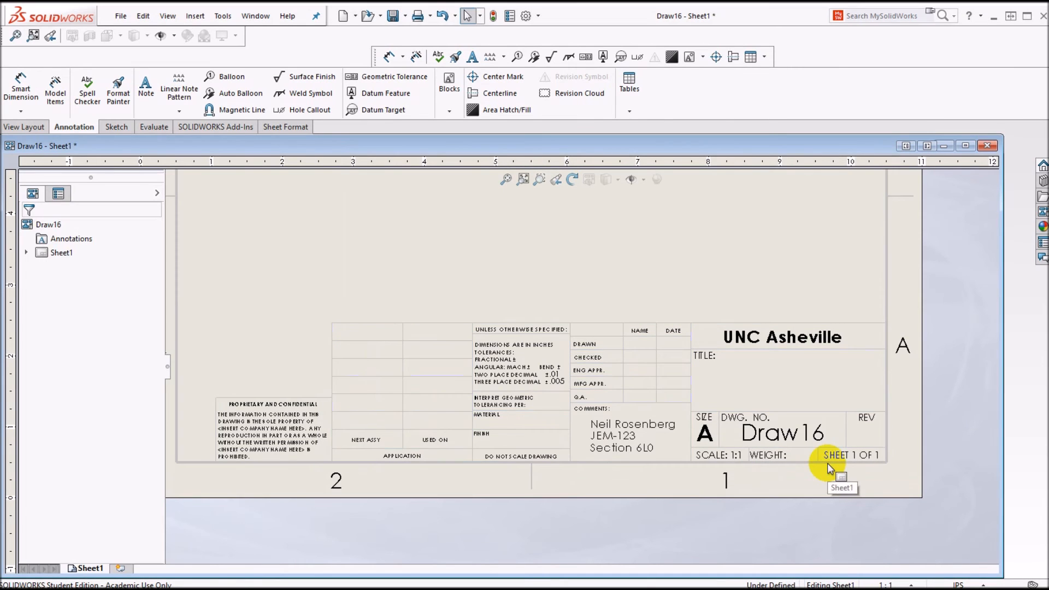
Step: Close Draw16 without saving and create a new drawing document
click(987, 145)
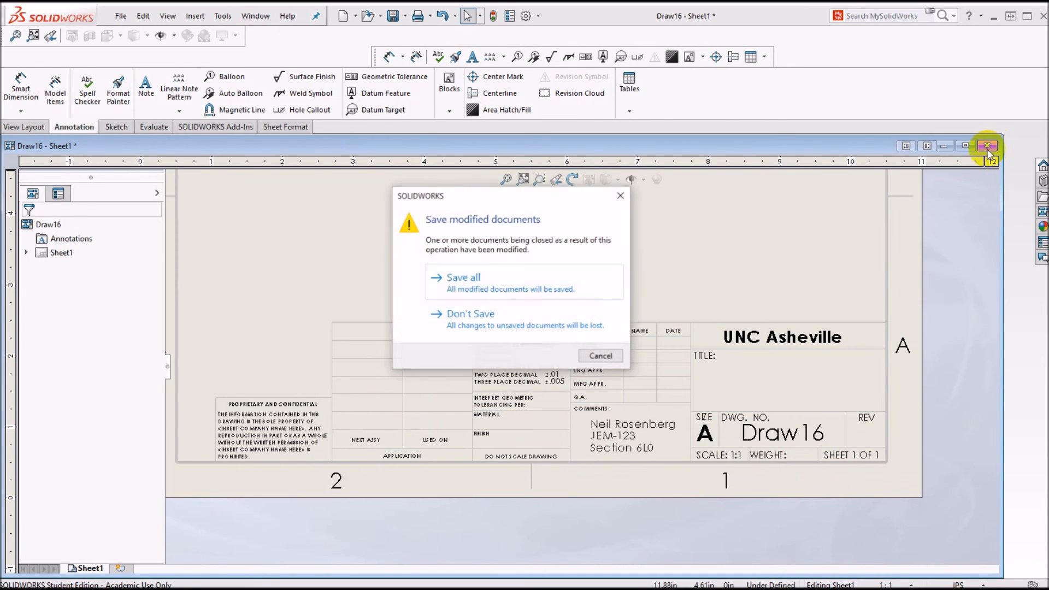
click(469, 312)
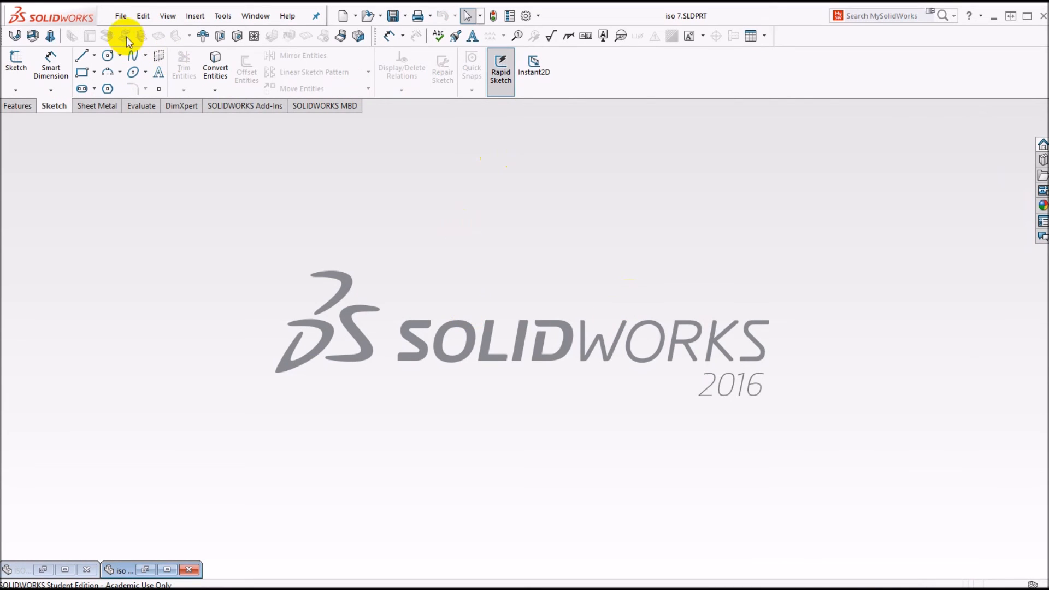
click(121, 16)
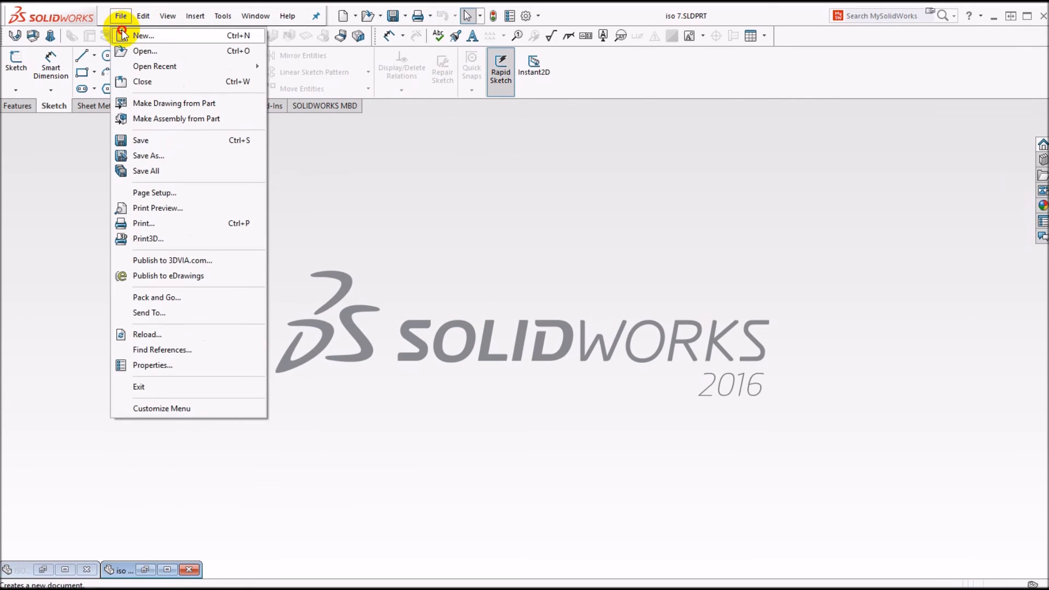
click(123, 36)
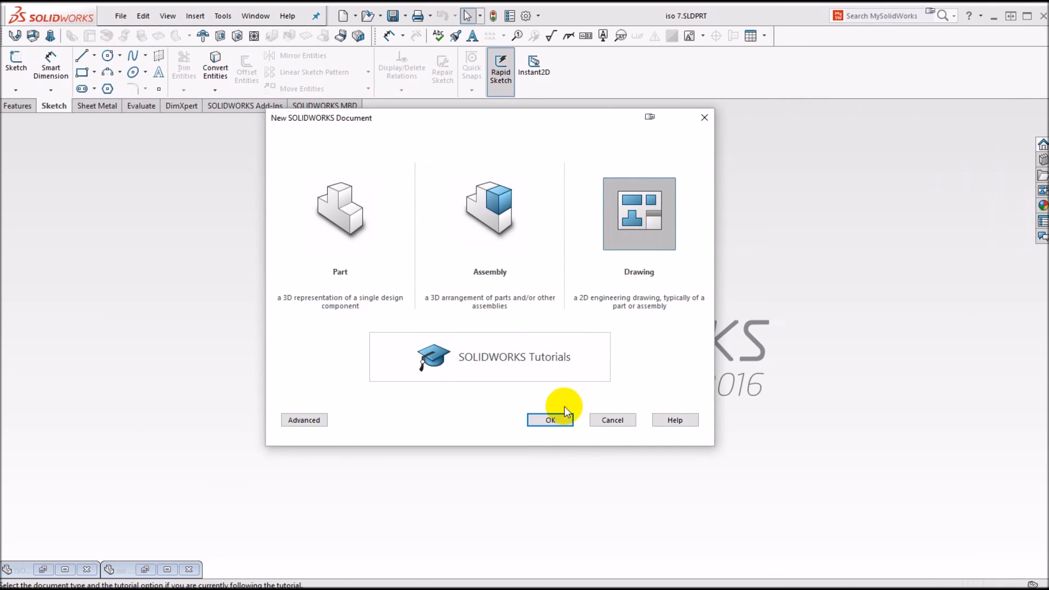
click(552, 420)
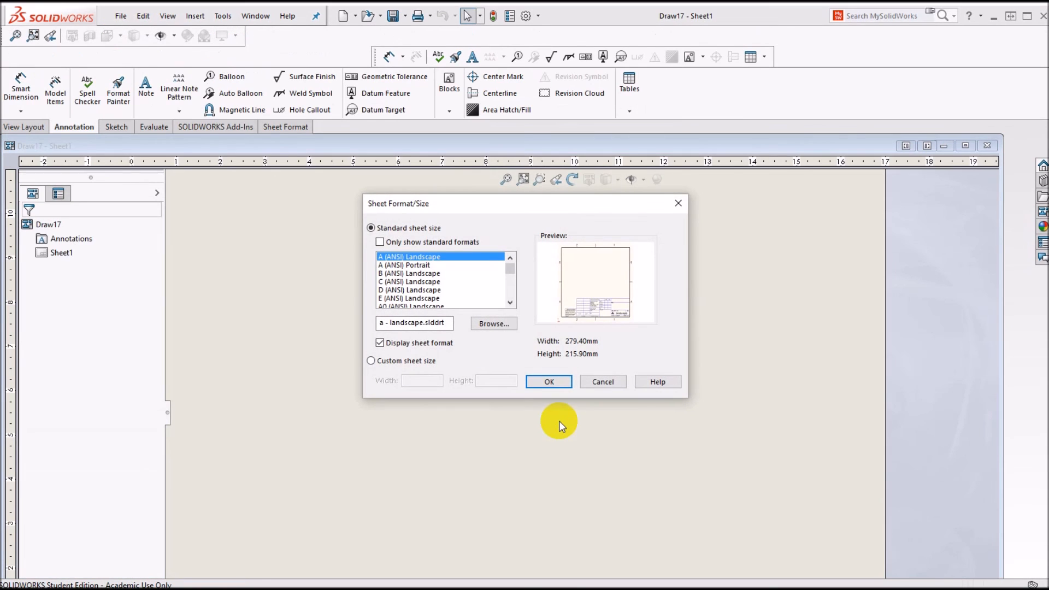
Step: Show non-standard formats, apply a-Landscape JEM123 to Draw17, and zoom into its title block
click(381, 242)
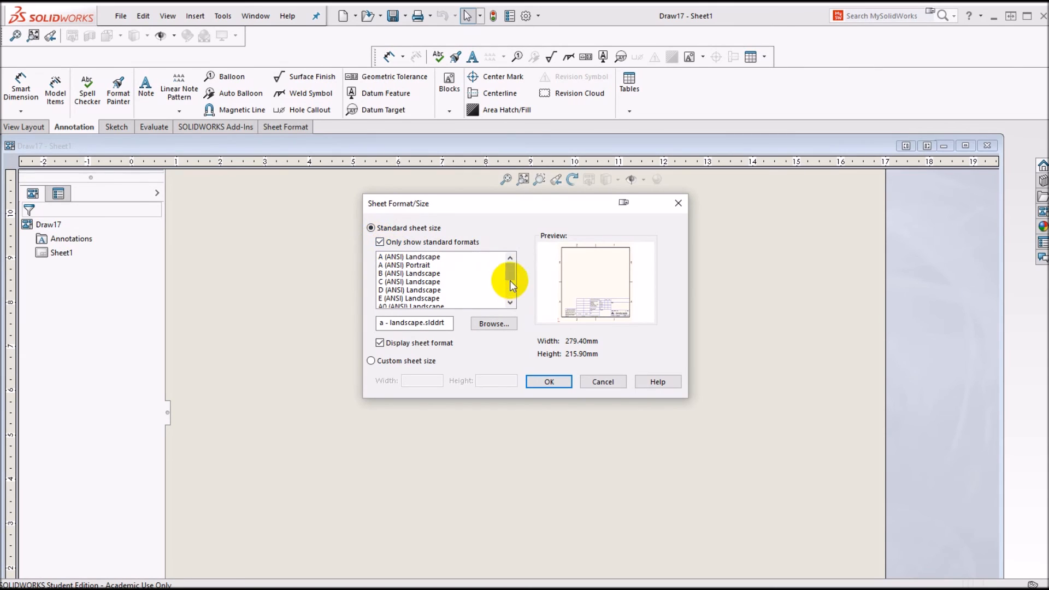
mouse_move(510, 274)
mouse_down()
mouse_move(511, 295)
mouse_move(508, 261)
mouse_move(515, 289)
mouse_up()
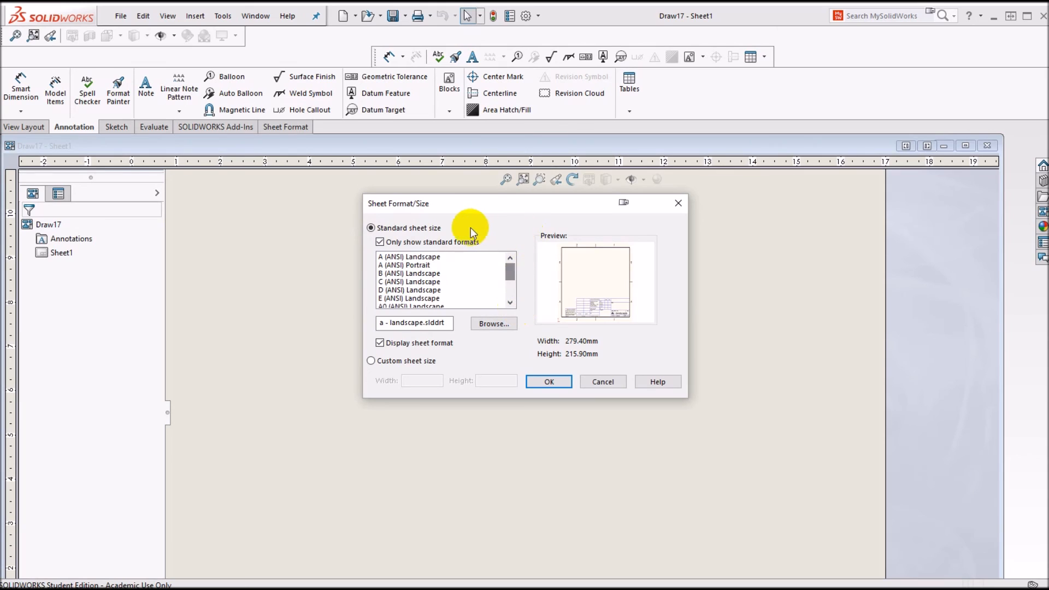
click(380, 242)
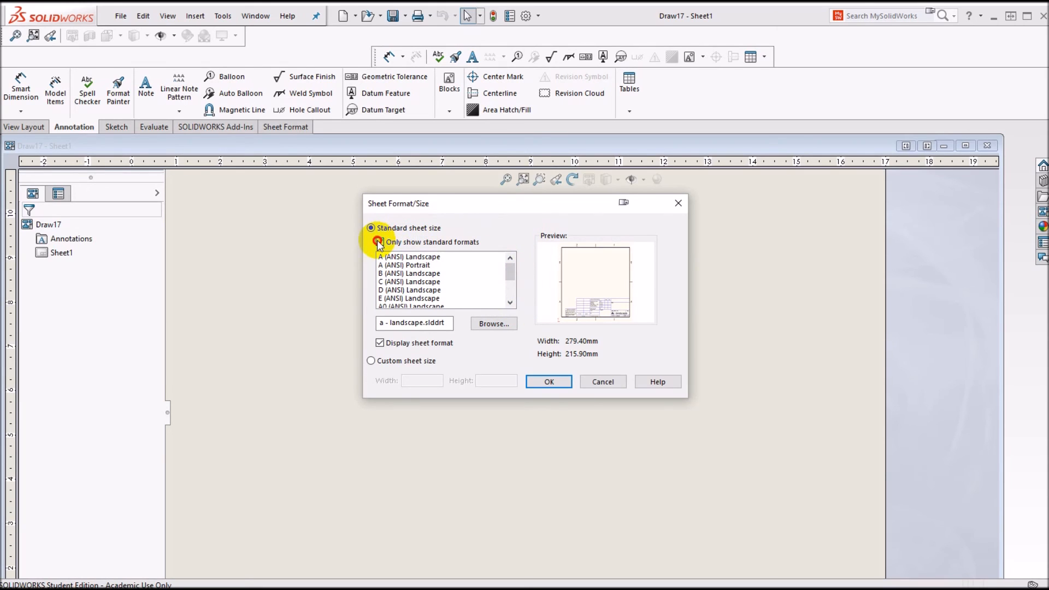
drag(510, 272, 517, 301)
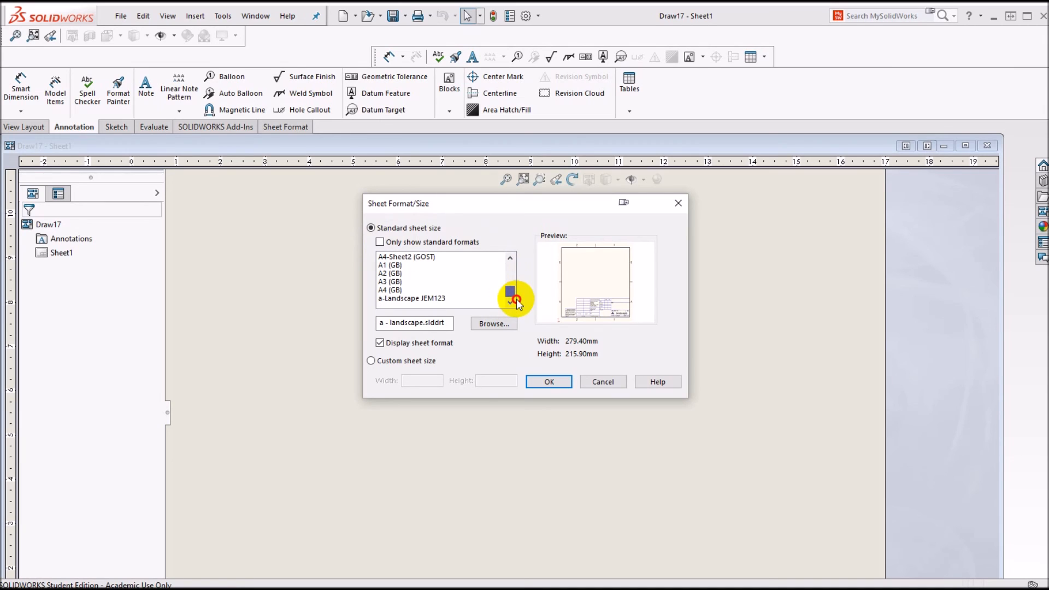
click(435, 299)
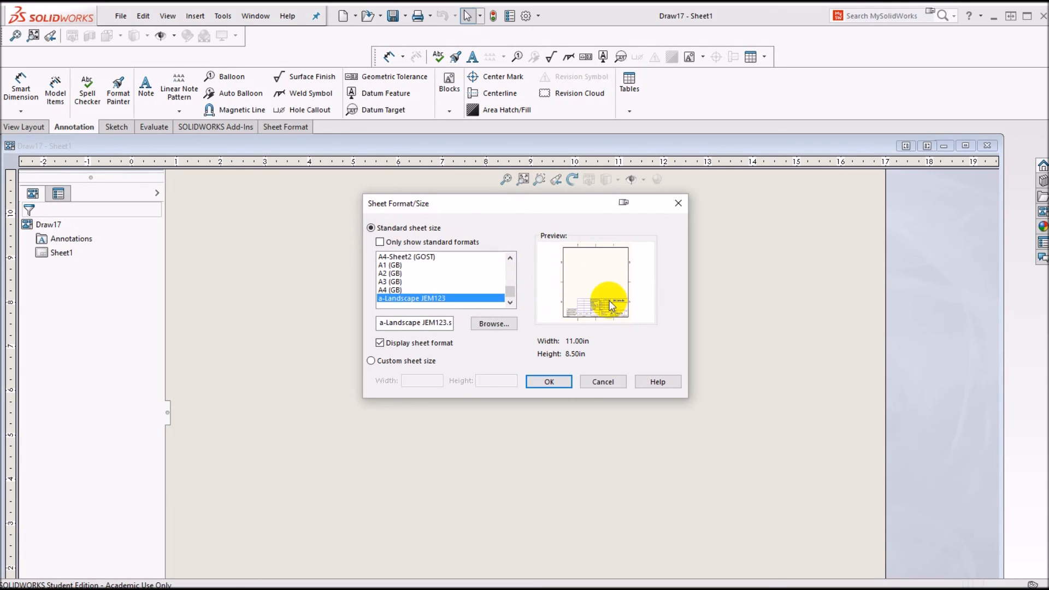
click(562, 382)
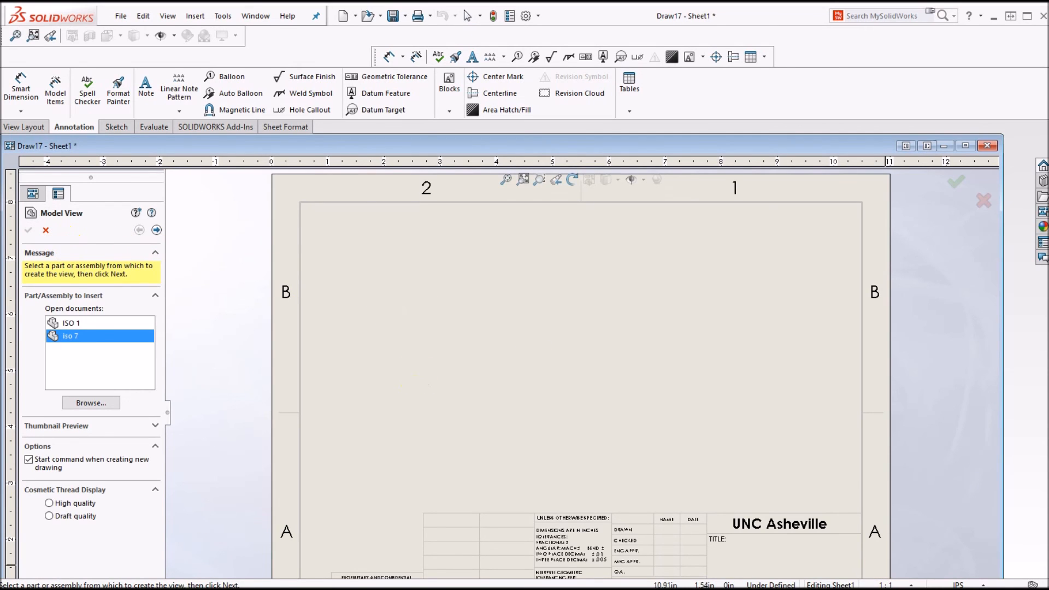
scroll(826, 547, up, 2)
scroll(819, 534, down, 2)
scroll(622, 495, down, 4)
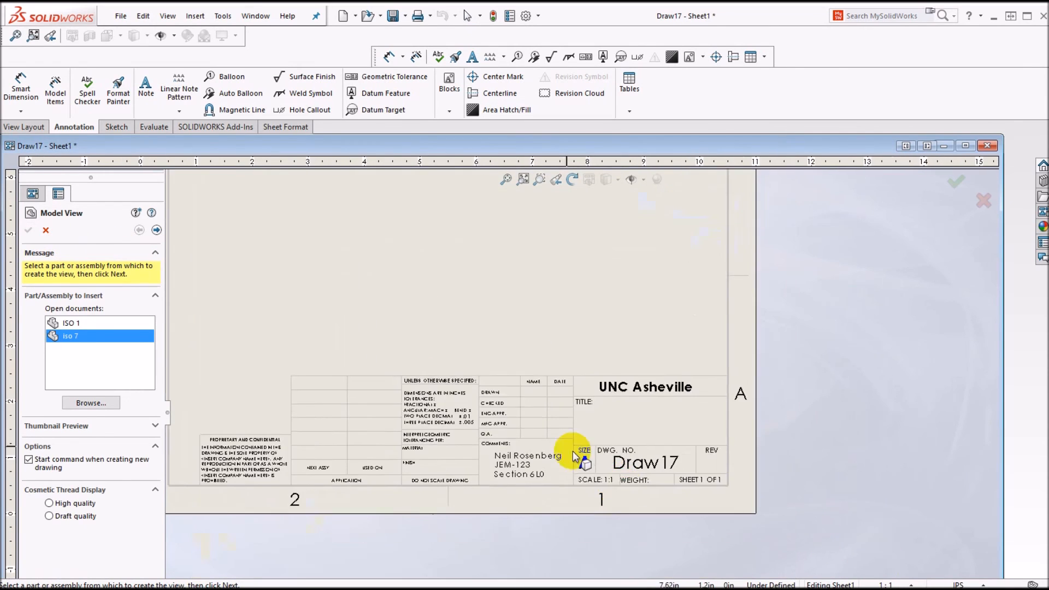